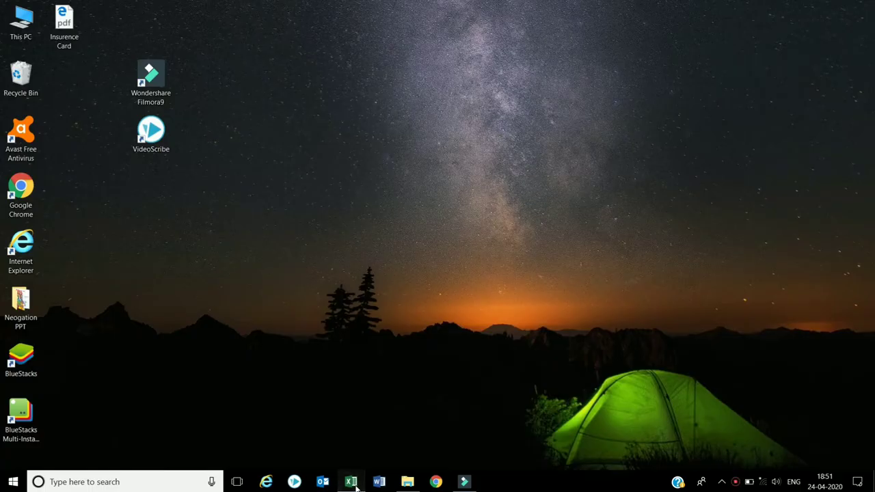
- Restore the Subtotal workbook window from the taskbar to show the SingleLevel sheet
click(351, 481)
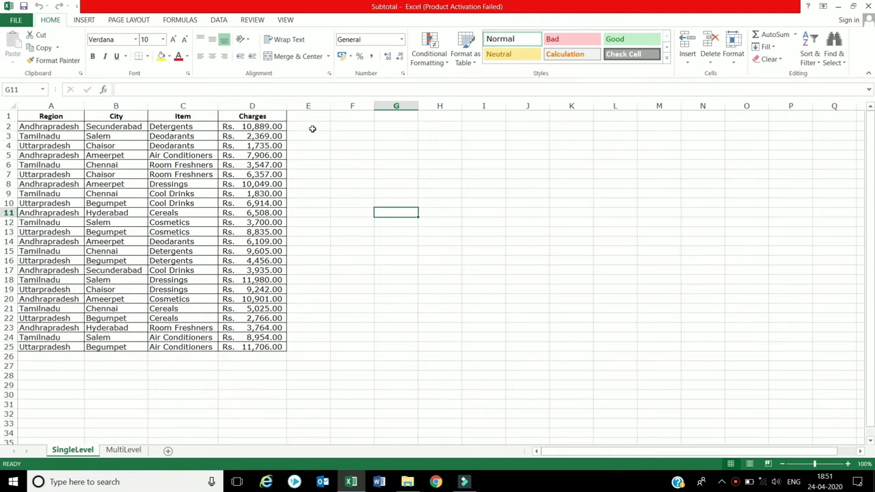
- Browse the Region, City and Charges cells, then select the whole table A1:D25
click(55, 117)
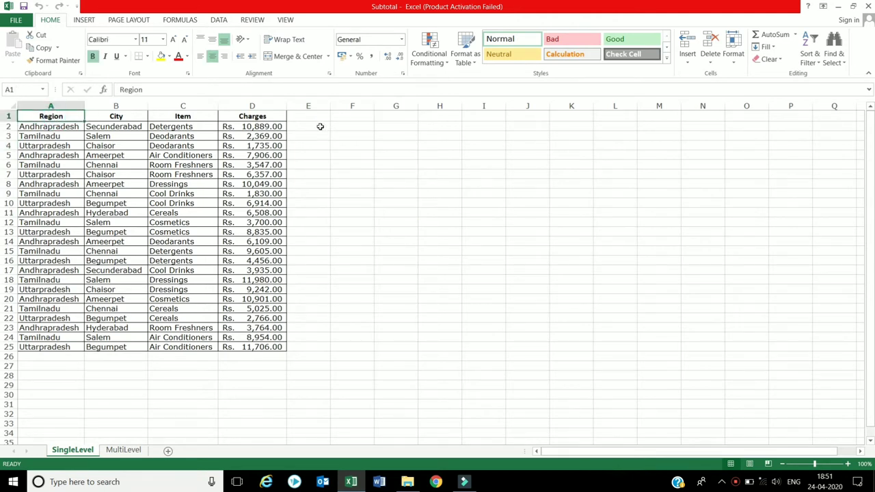
key(Down)
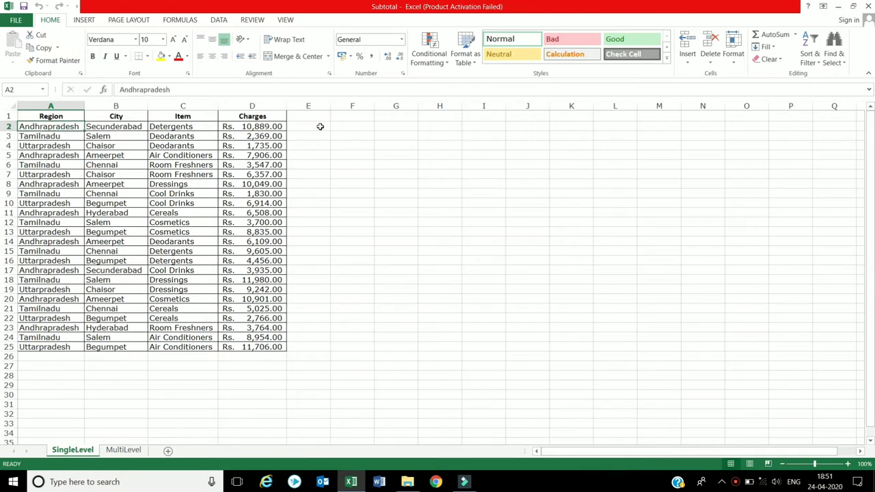
key(Right)
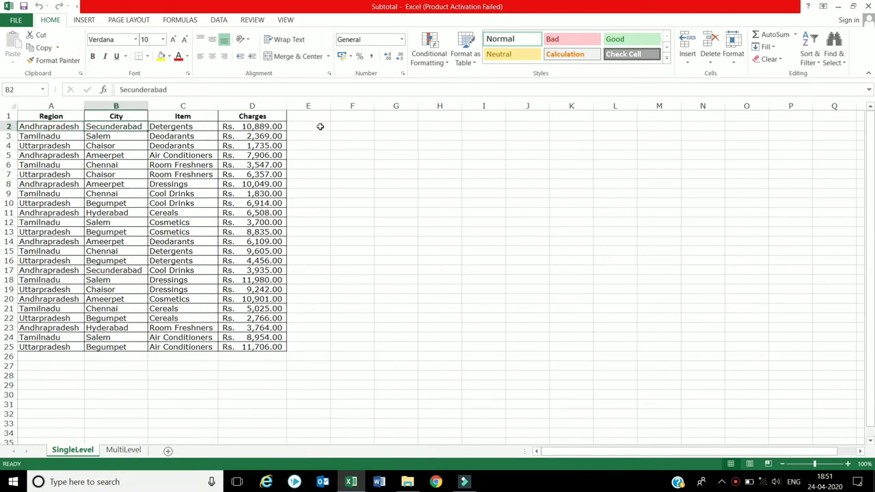
key(Down)
key(Down)
key(Down)
key(Down)
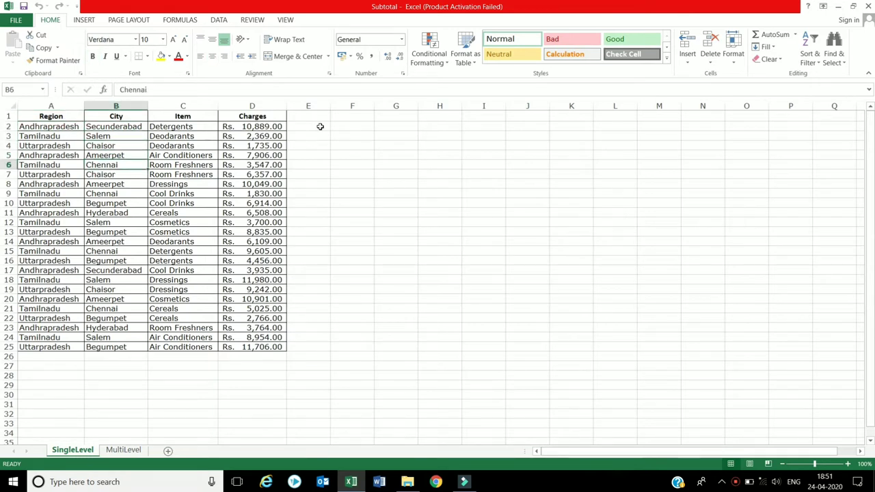
key(Down)
key(Right)
key(Right)
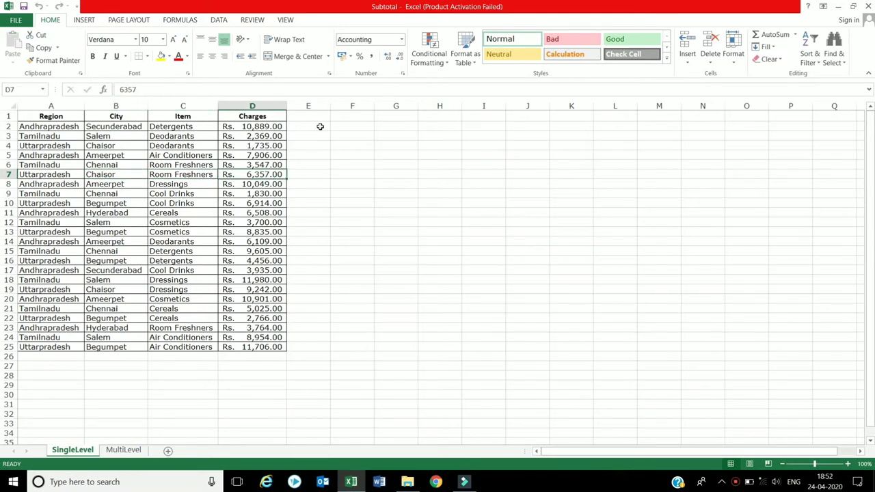
click(48, 117)
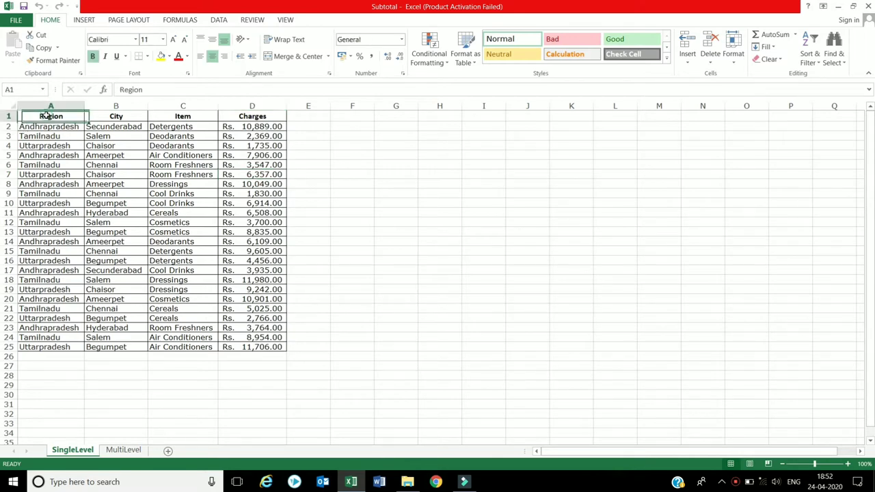
shift+click(263, 348)
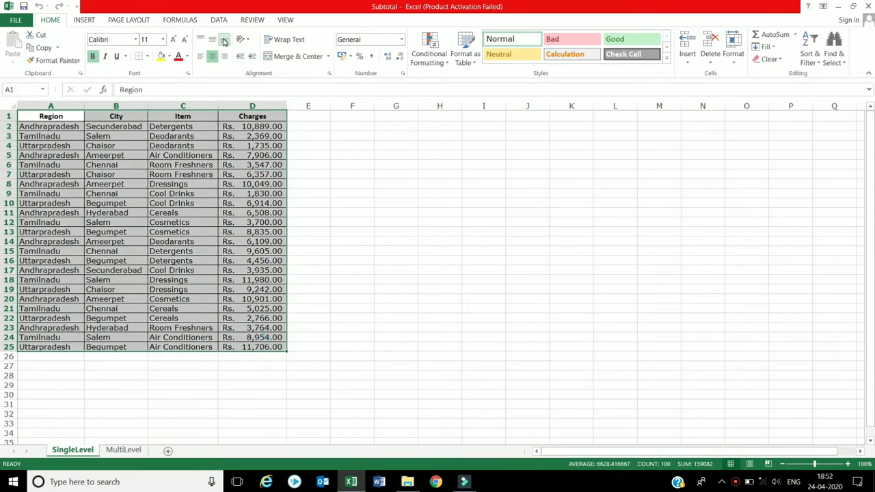
- Sort the table by Region from A to Z, then return to cell A2
click(219, 20)
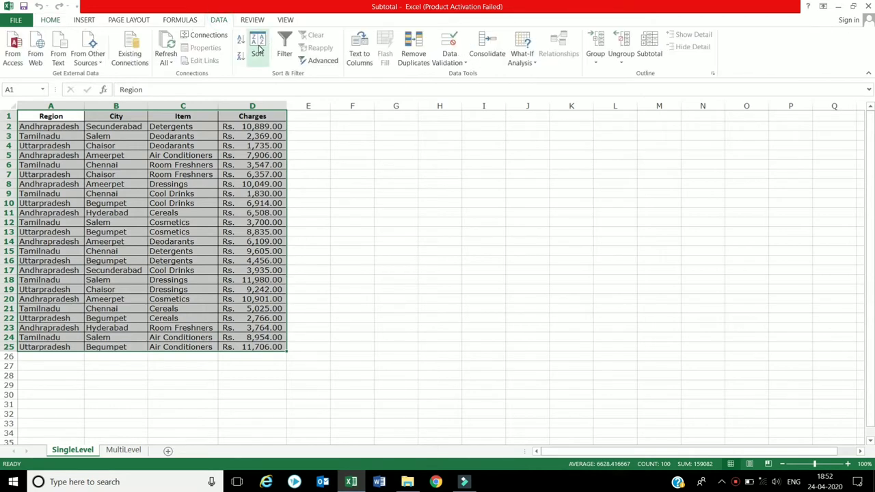
click(257, 48)
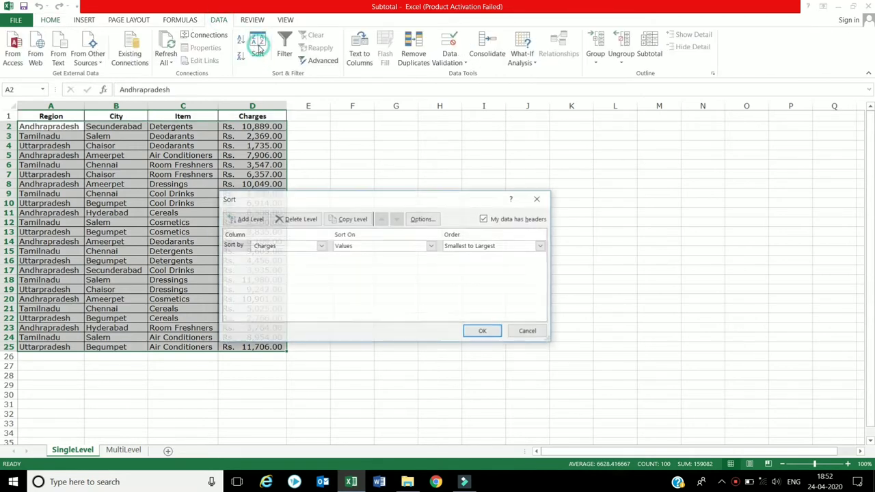
click(322, 249)
click(311, 258)
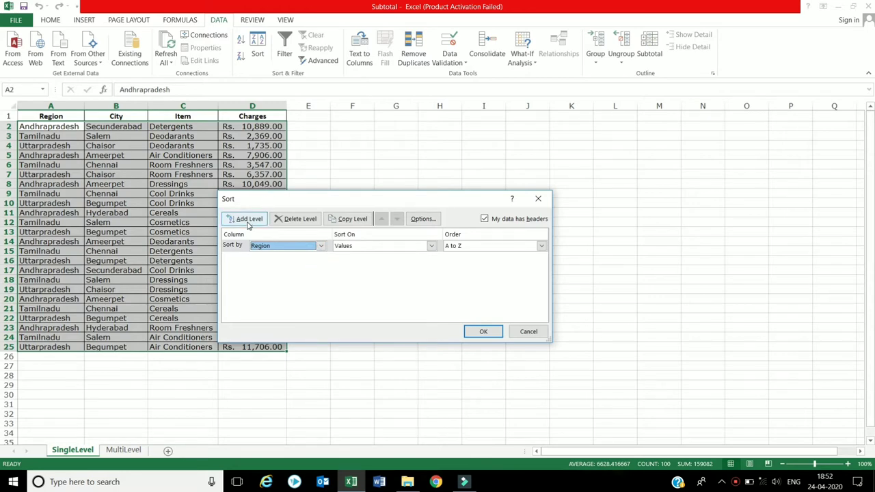
click(493, 334)
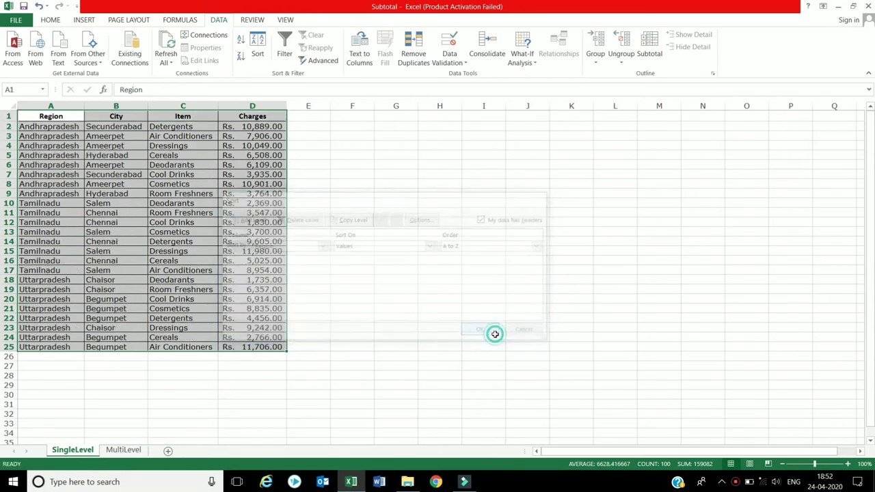
click(250, 289)
click(37, 131)
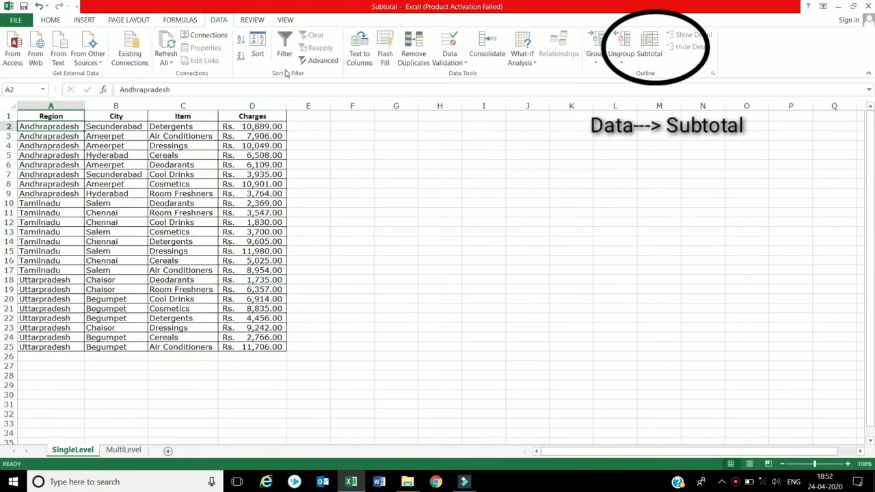
- Insert Sum of Charges subtotals at each change in Region
click(658, 53)
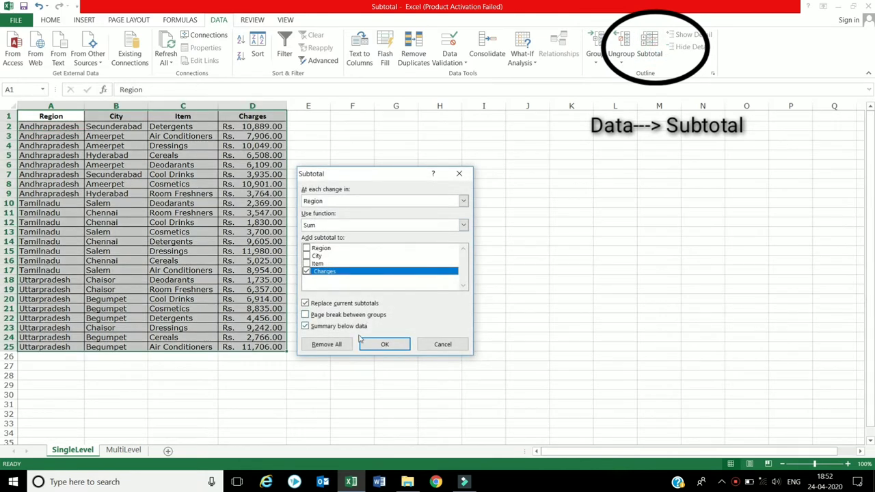
click(378, 344)
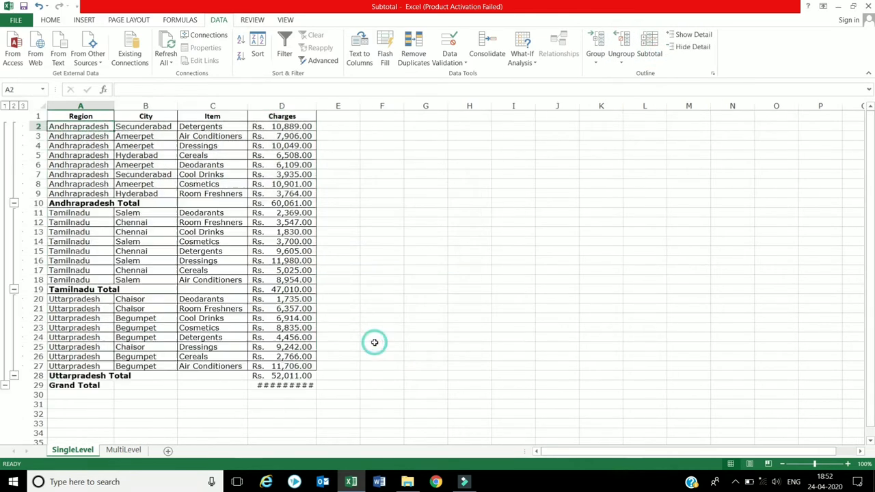
click(72, 132)
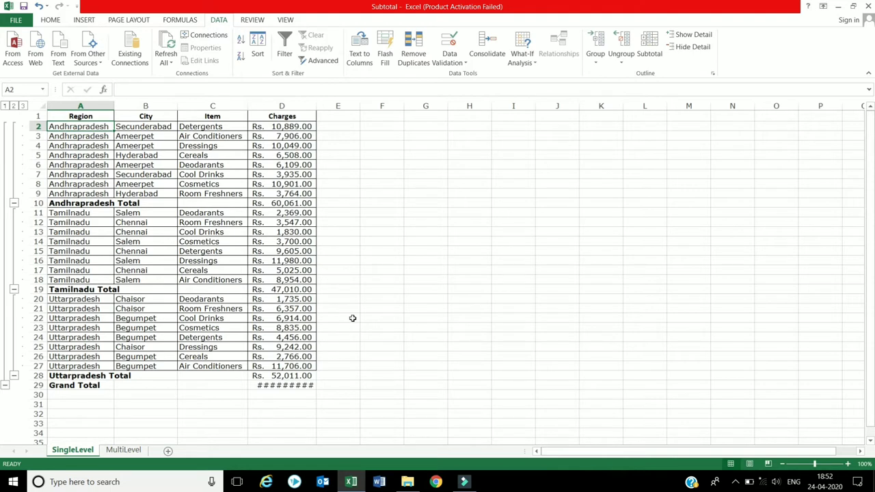
- Autofit column D so the Grand Total reads Rs. 1,59,082.00
click(294, 385)
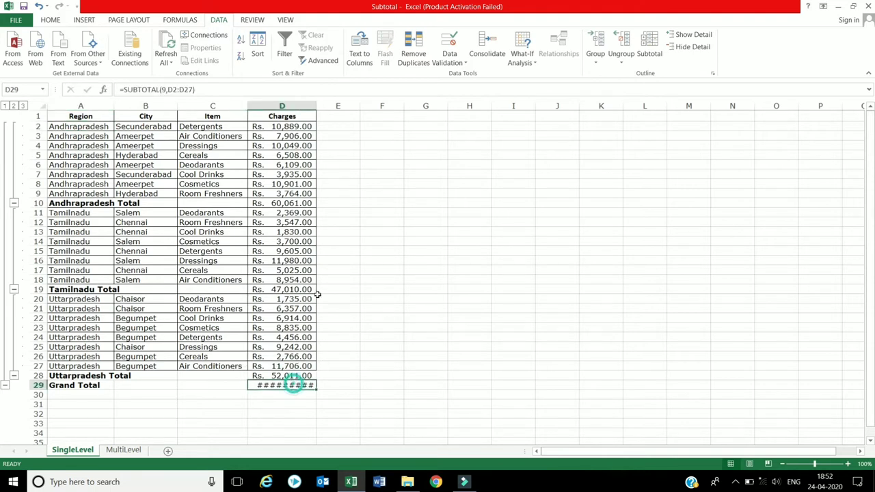
double_click(312, 109)
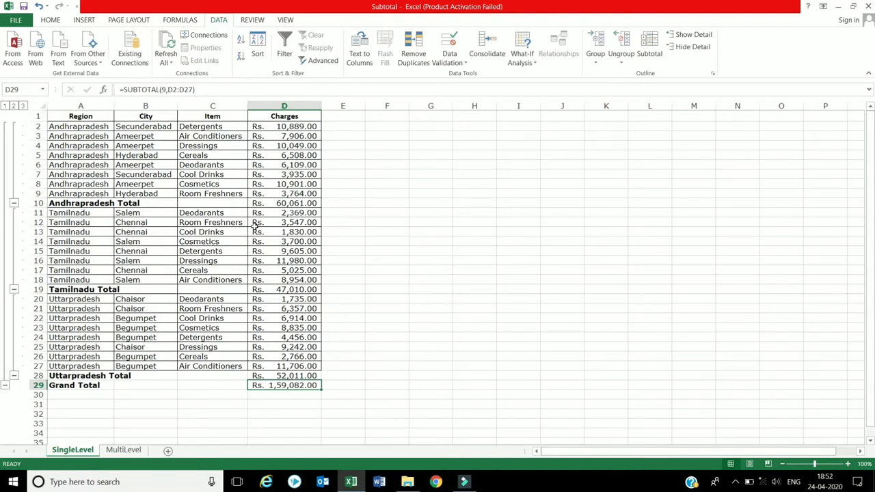
click(270, 205)
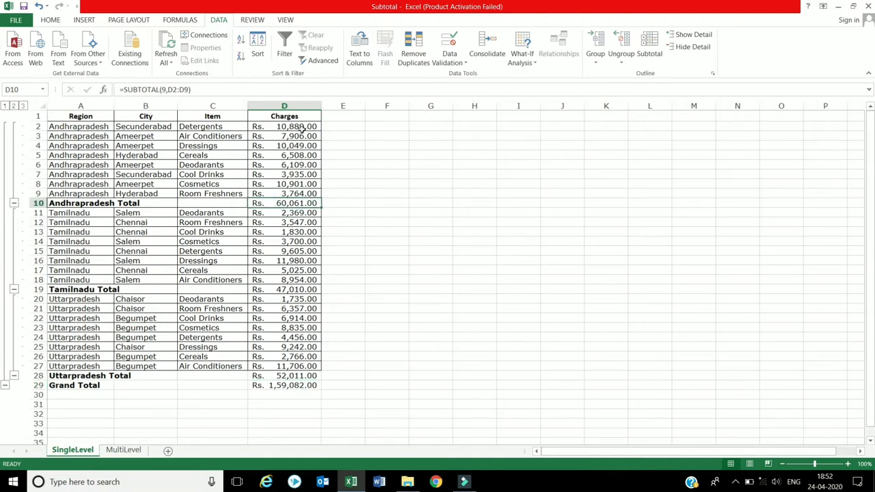
- Verify each region's Charges sum against its SUBTOTAL(9,…) total formula
drag(301, 129, 308, 195)
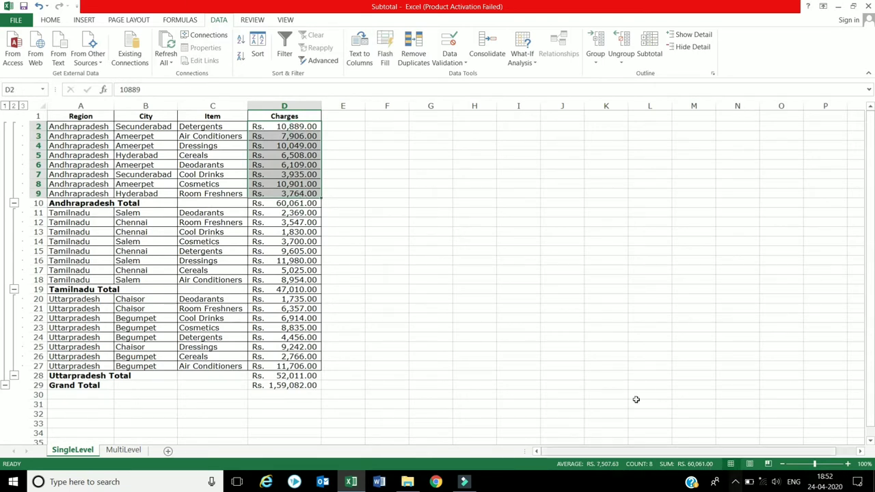
drag(281, 215, 275, 276)
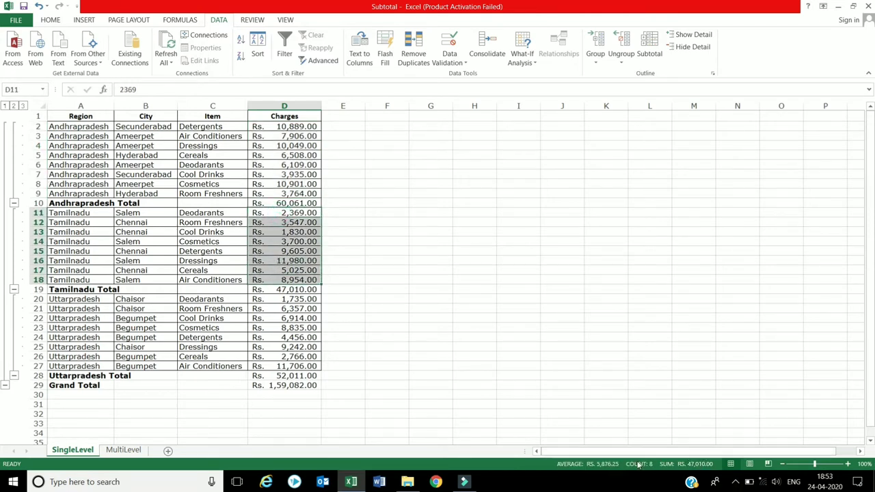
drag(277, 298, 283, 368)
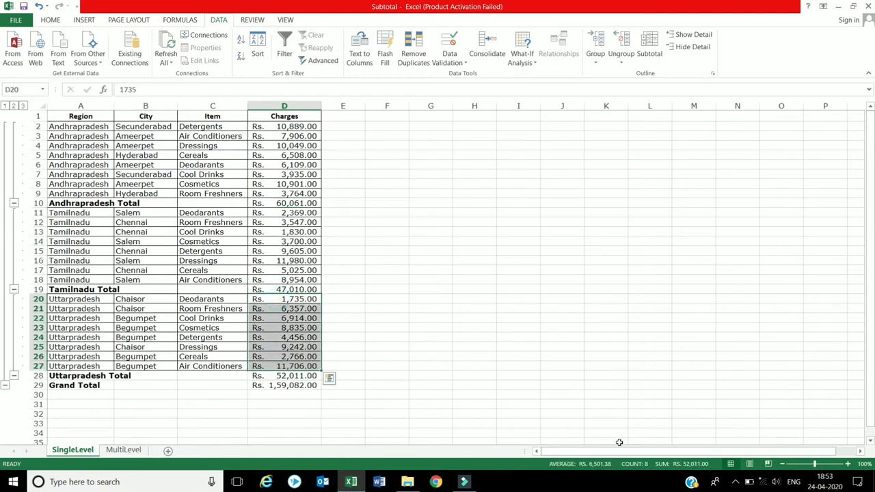
click(278, 376)
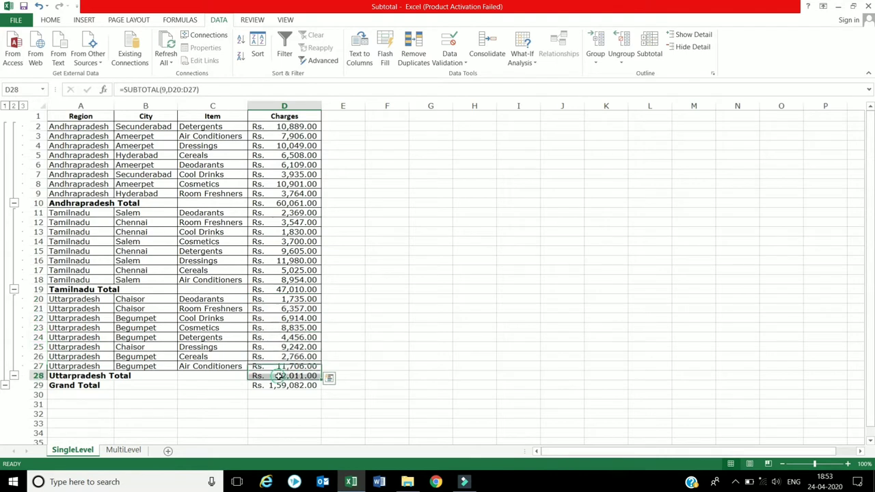
ctrl+click(309, 290)
ctrl+click(303, 204)
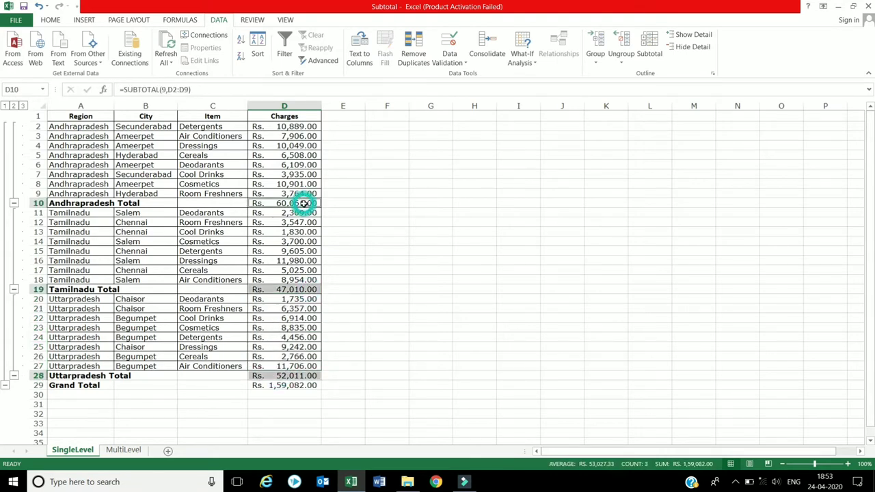
click(624, 338)
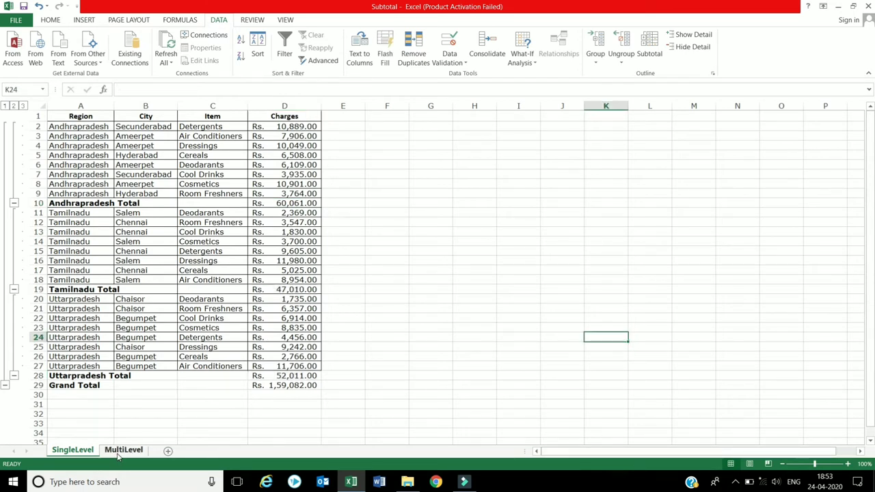
- On the MultiLevel sheet, add Sum of Charges subtotals at each change in Region
click(122, 450)
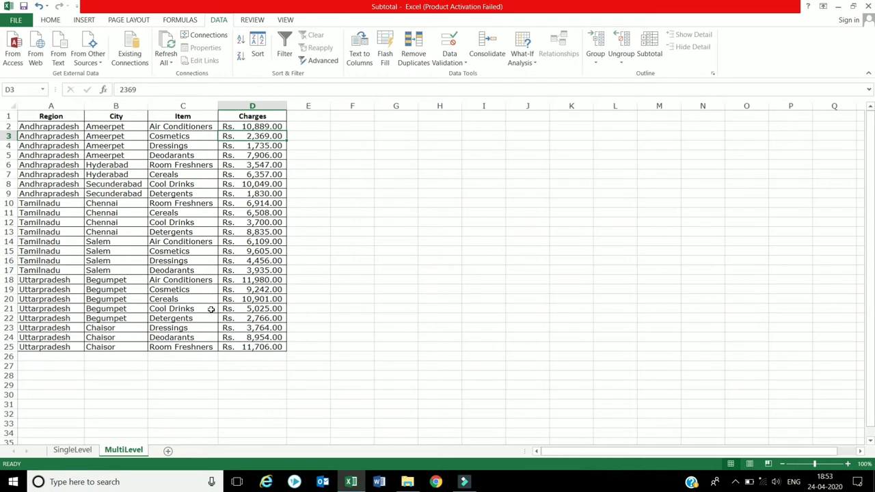
click(422, 184)
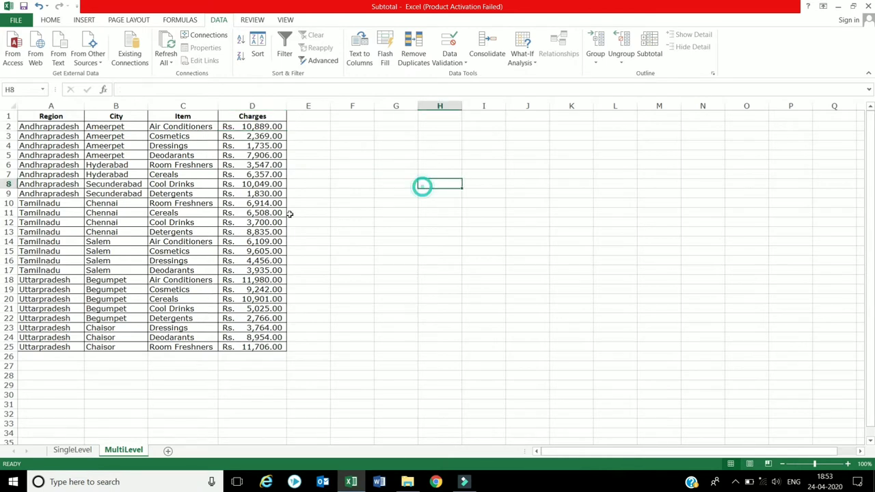
click(67, 145)
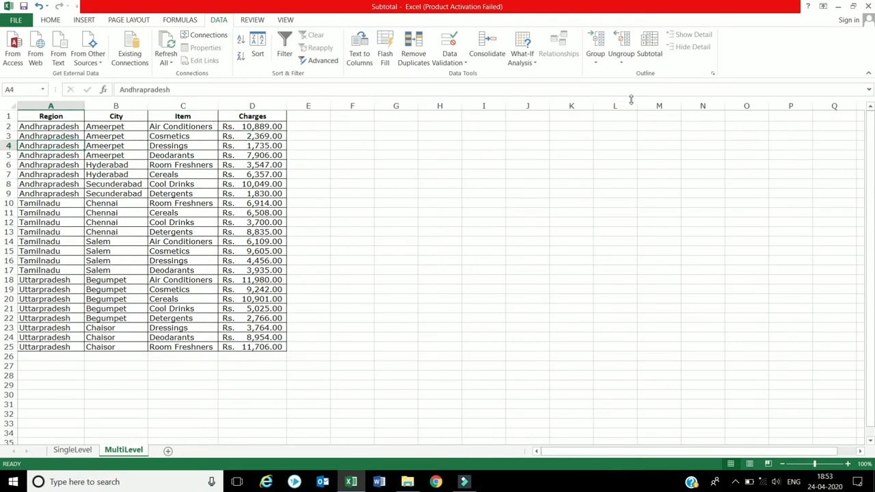
click(649, 54)
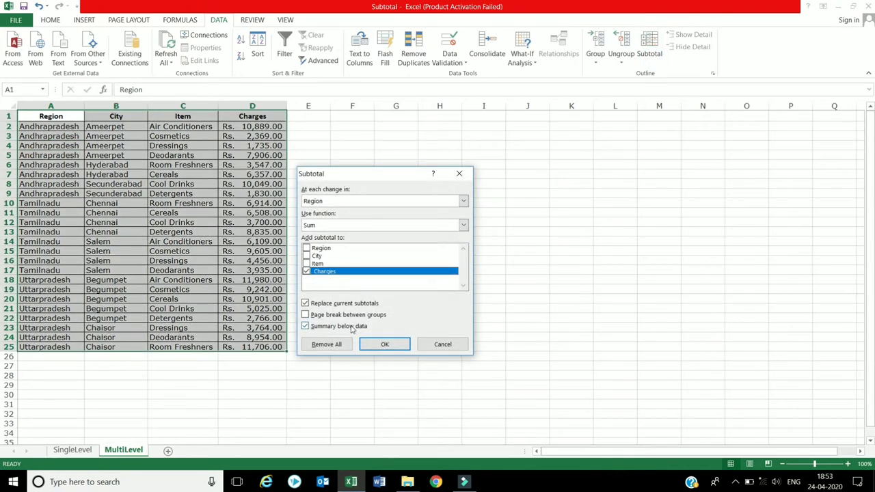
click(387, 345)
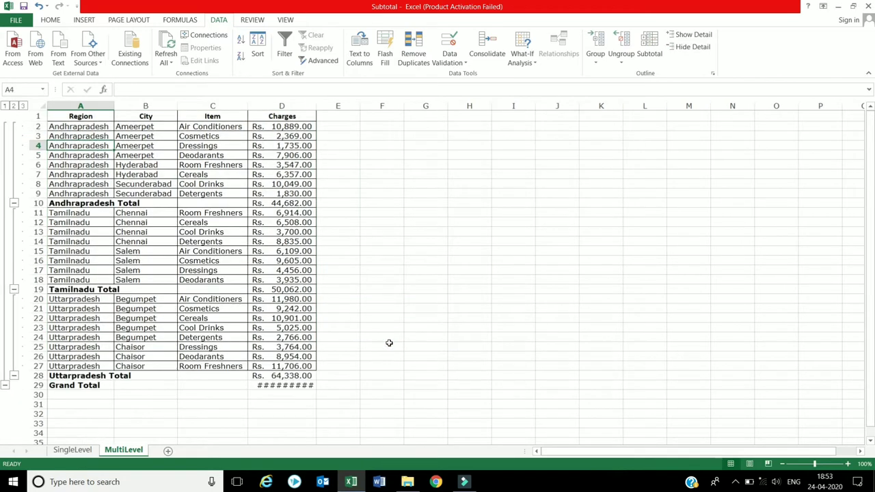
click(120, 230)
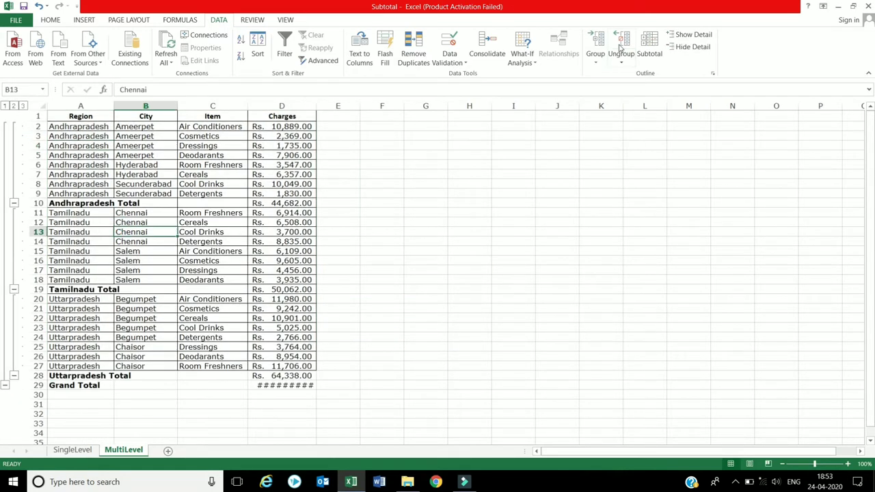
click(647, 48)
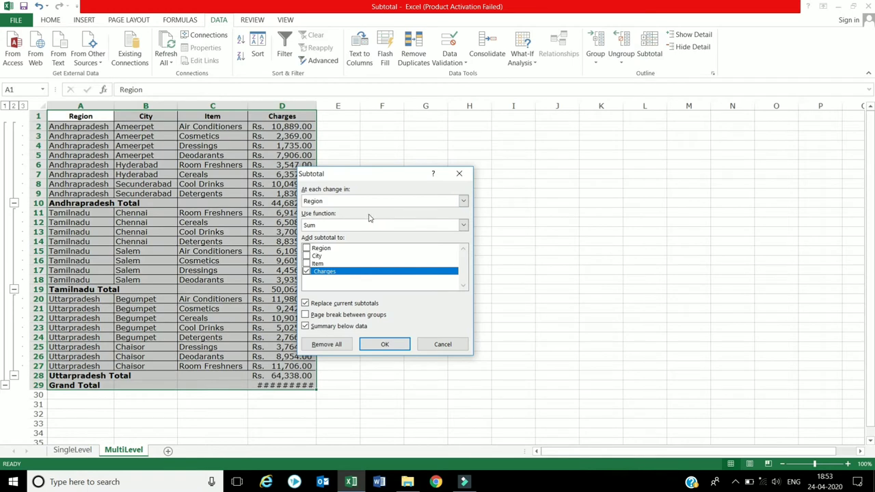
- Add City subtotals of Charges, keeping the existing Region subtotals (Replace current unchecked)
click(335, 202)
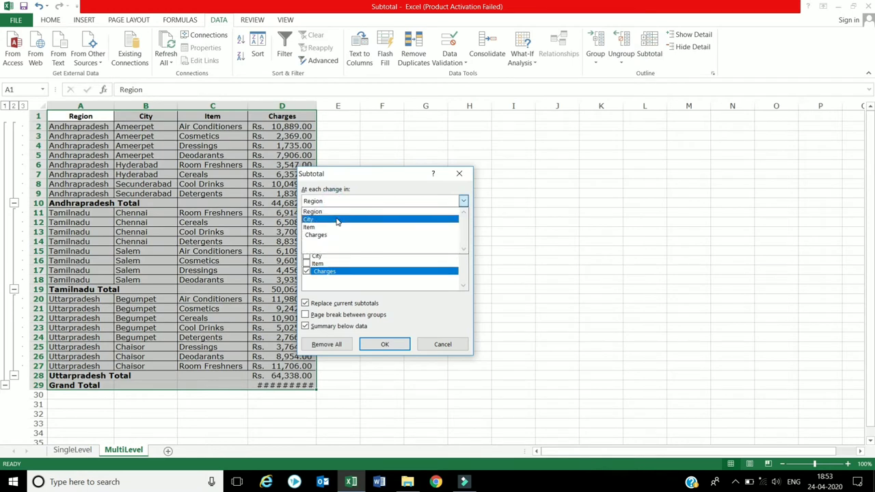
click(338, 220)
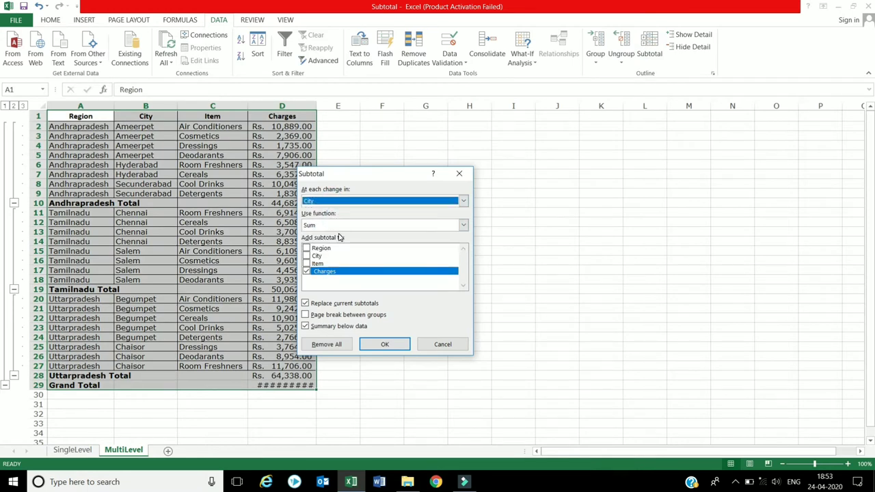
click(333, 305)
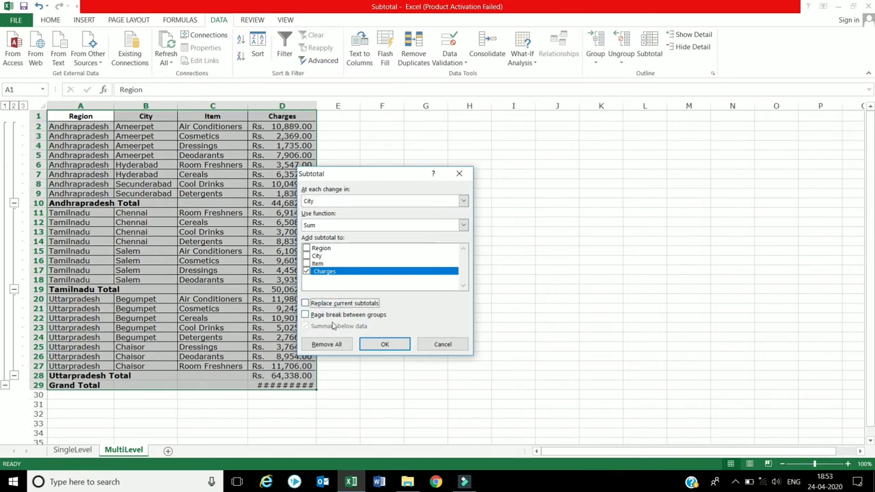
click(382, 344)
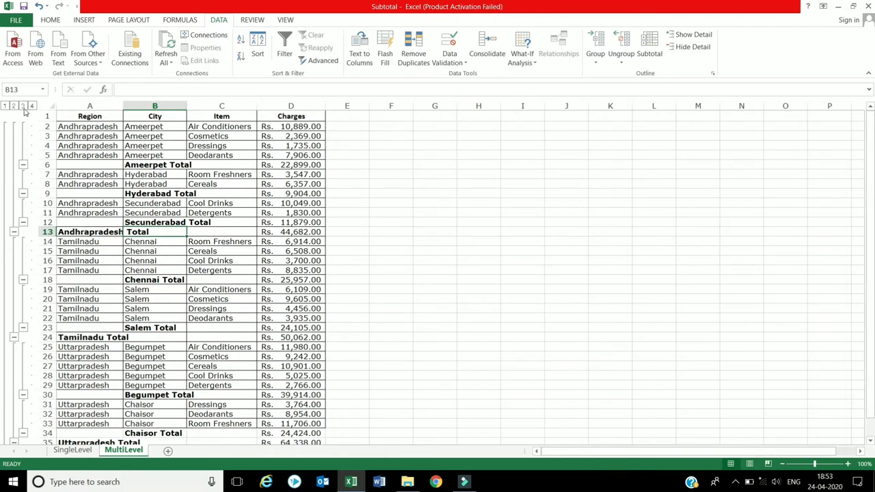
- Collapse the outline to level 1, autofit column D, then expand back to level 4
click(23, 107)
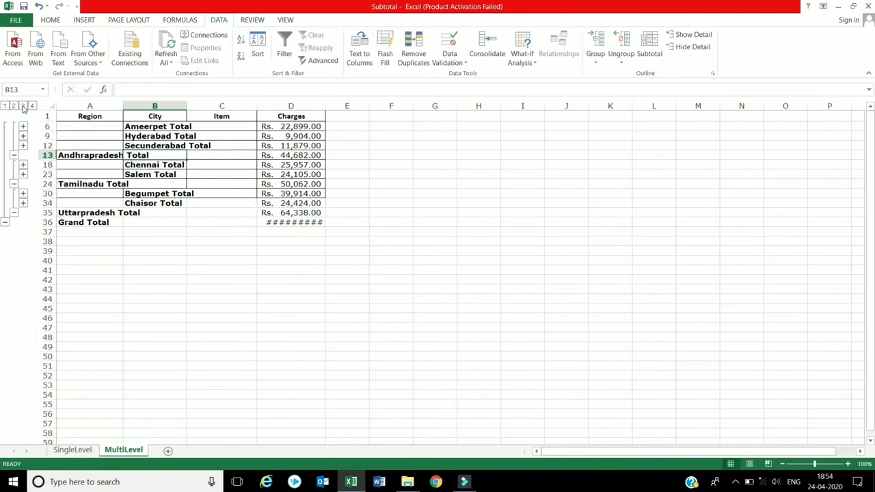
click(15, 107)
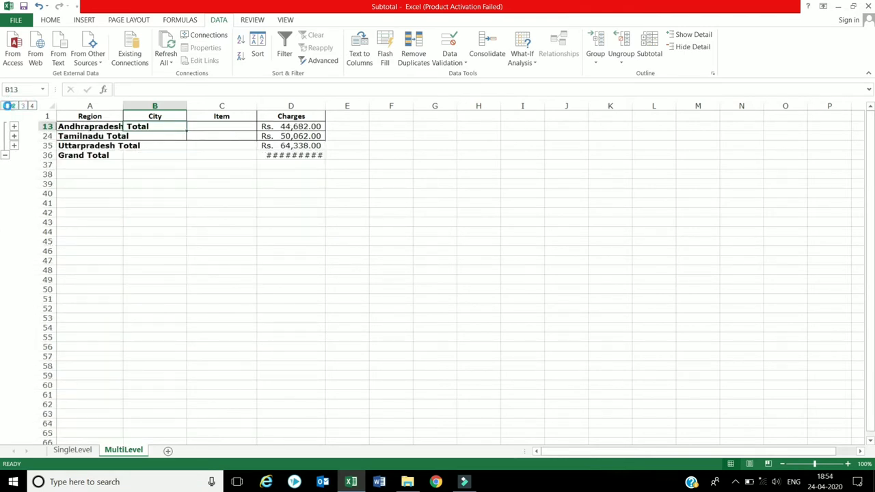
click(6, 106)
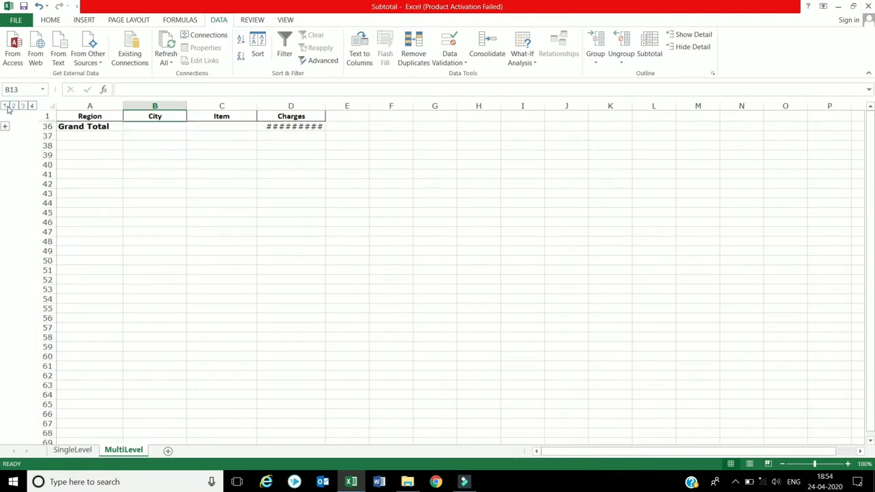
double_click(326, 106)
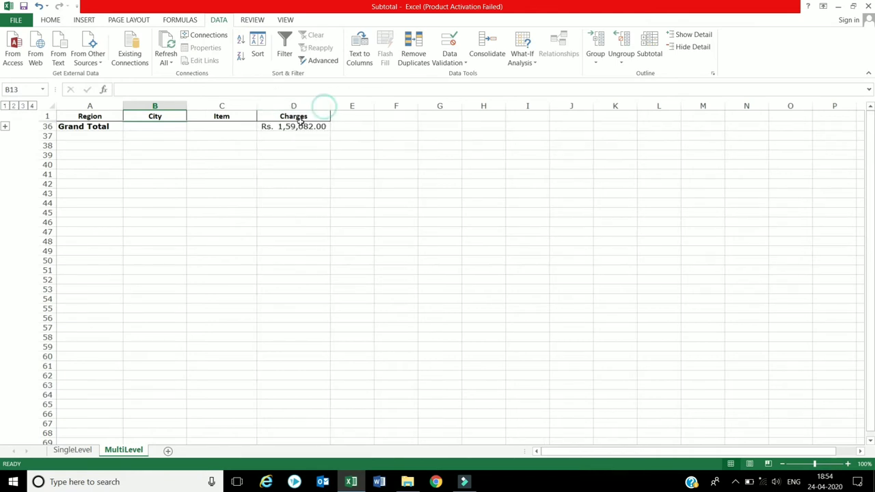
click(14, 106)
click(23, 106)
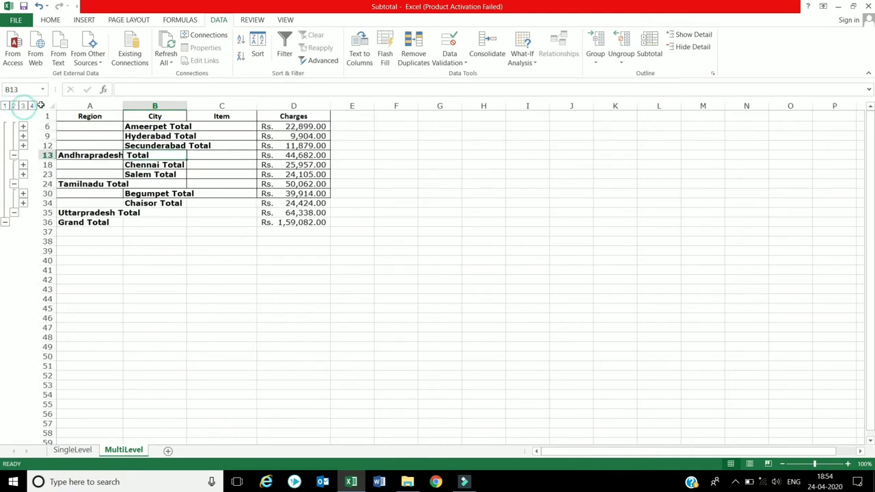
click(32, 106)
- Set the Subtotal dialog to sum Charges at each change in Item
click(214, 175)
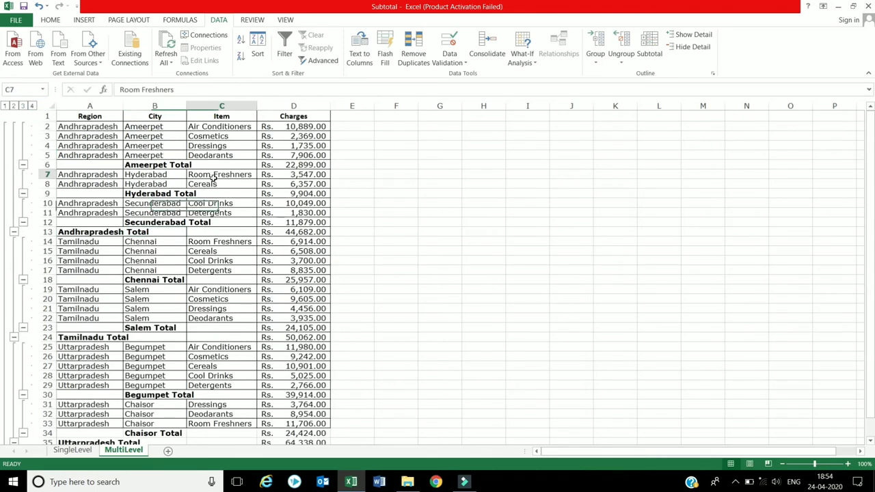
click(653, 54)
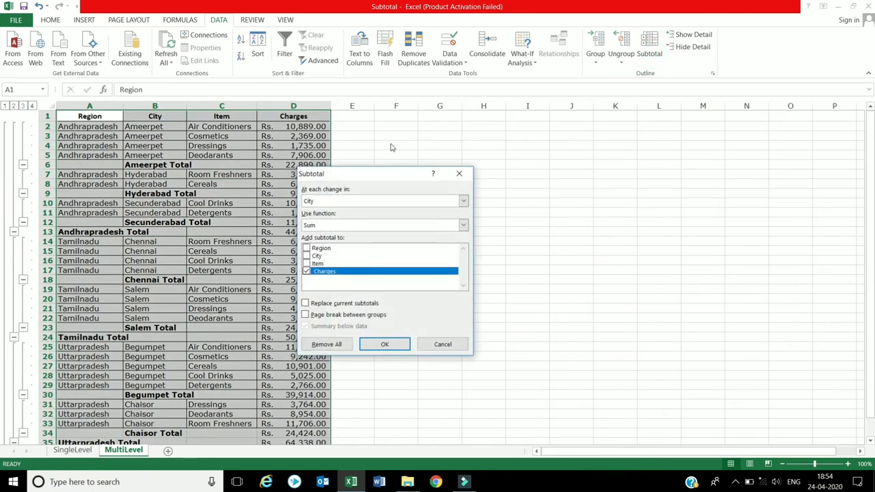
click(365, 205)
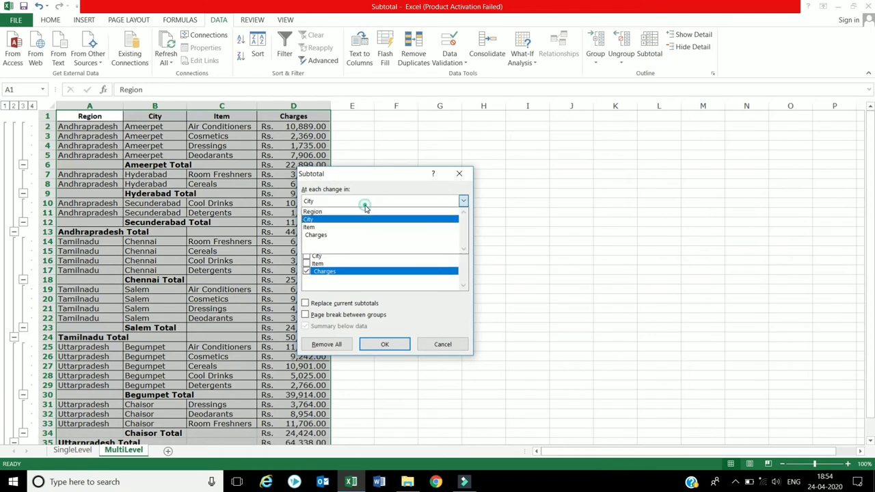
click(347, 228)
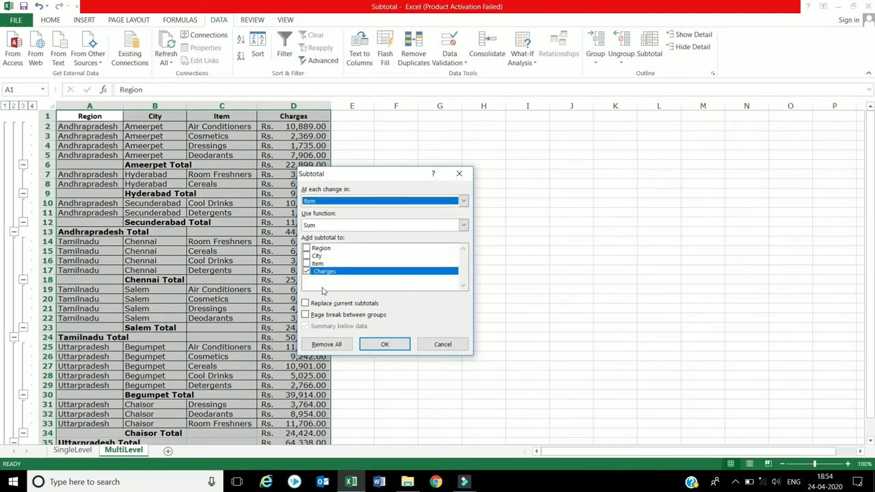
- Apply the Item subtotals, collapse the outline to level 1, and select Grand Total row A60:D60
click(385, 346)
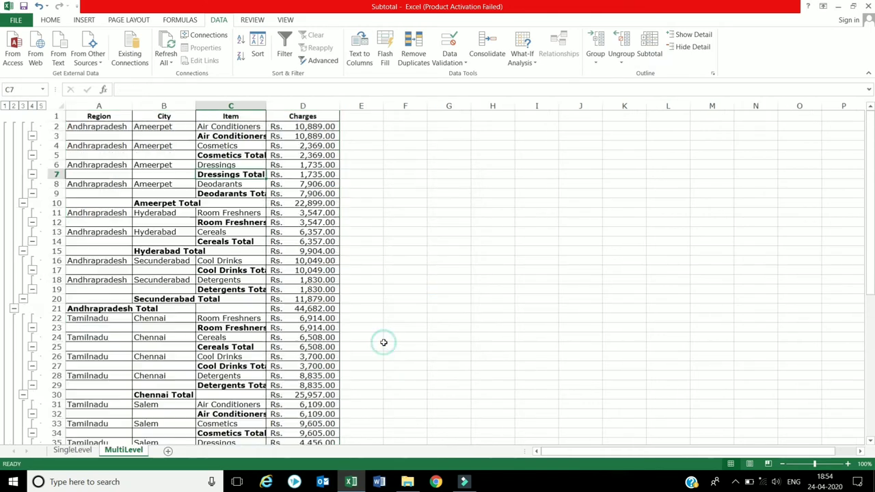
click(510, 203)
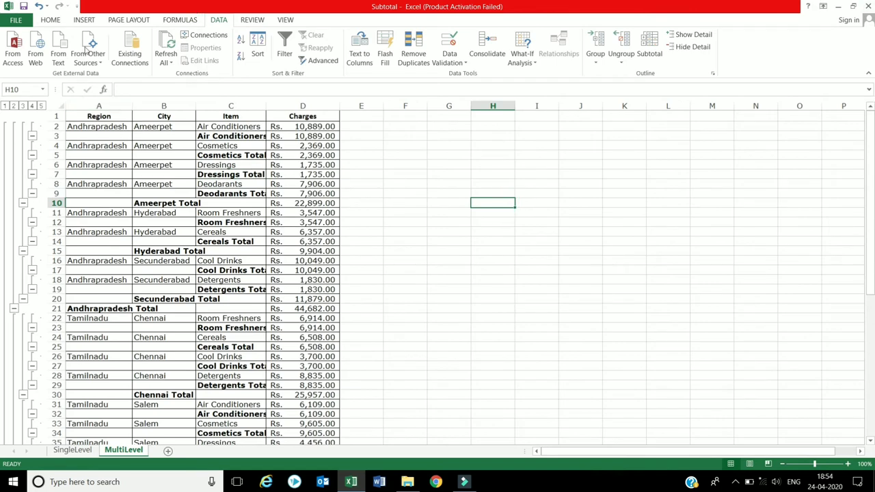
click(31, 106)
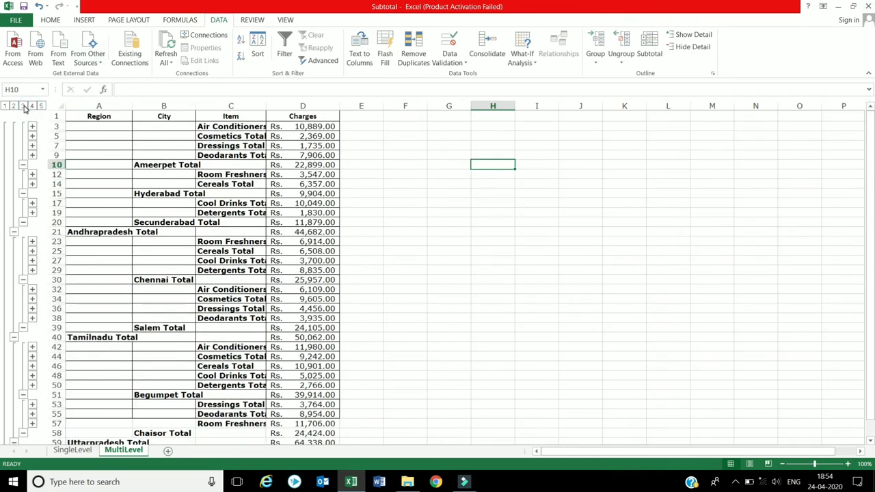
click(22, 106)
click(5, 106)
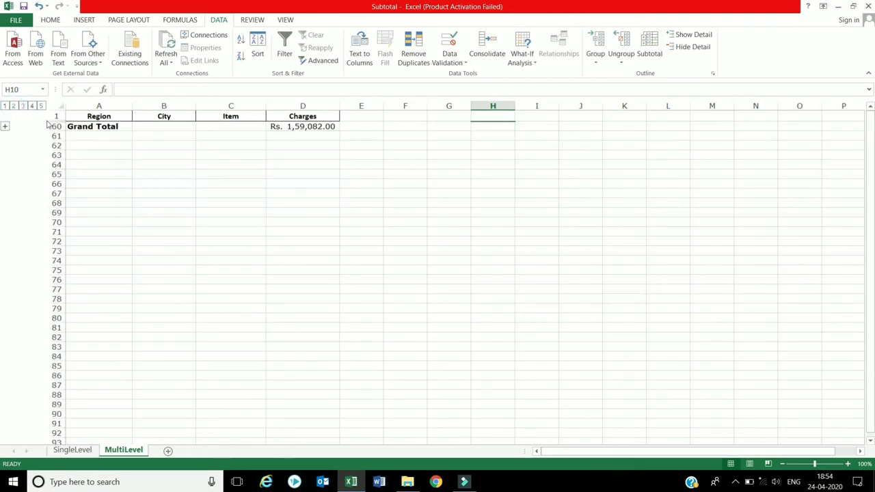
click(72, 129)
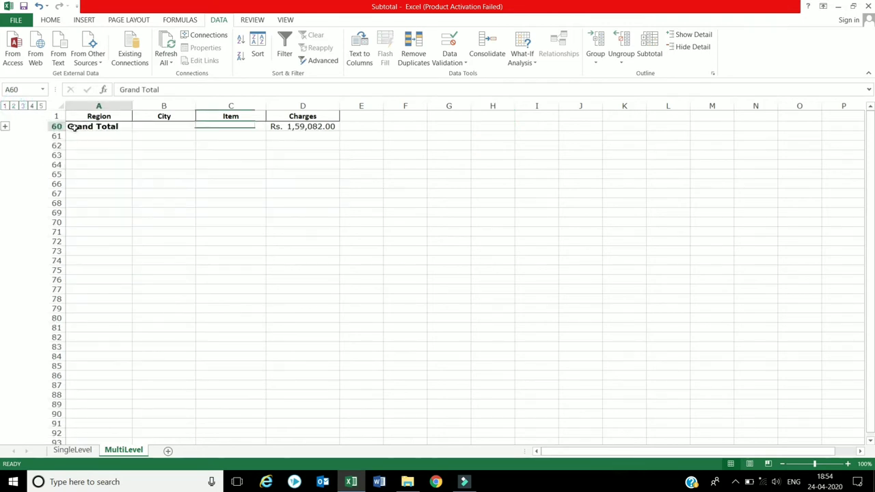
shift+click(311, 128)
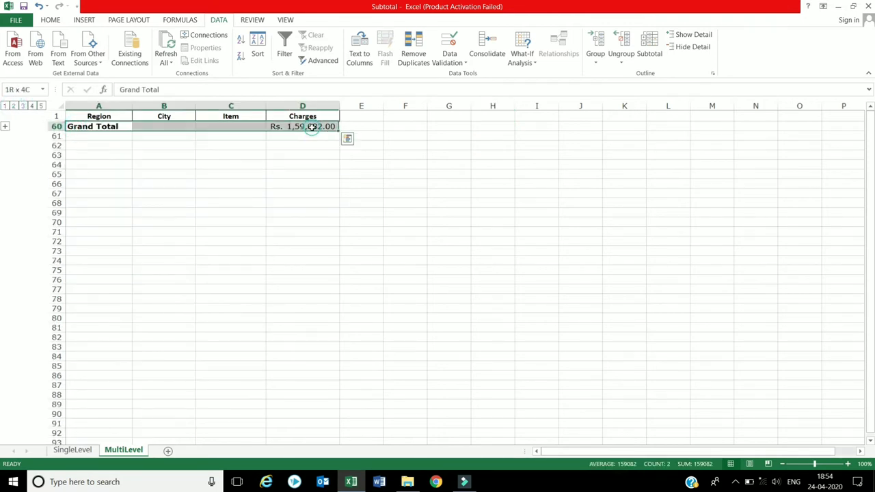
- Fill the Grand Total row green
click(54, 22)
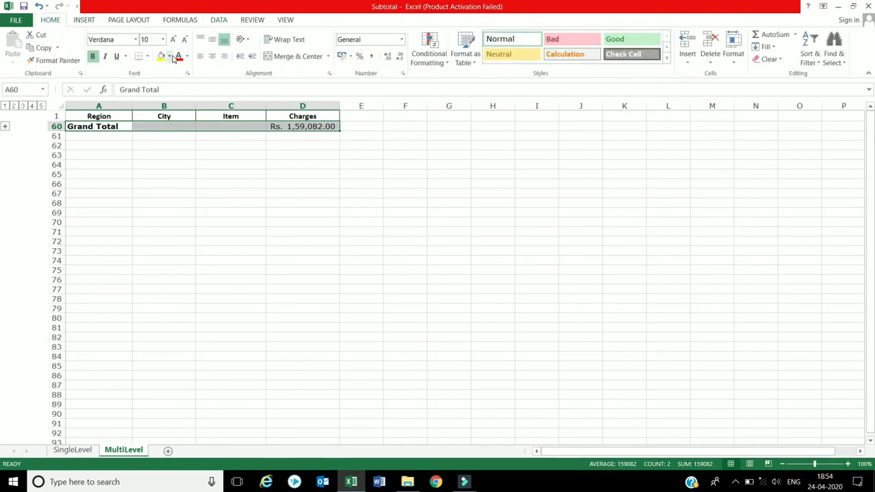
click(171, 57)
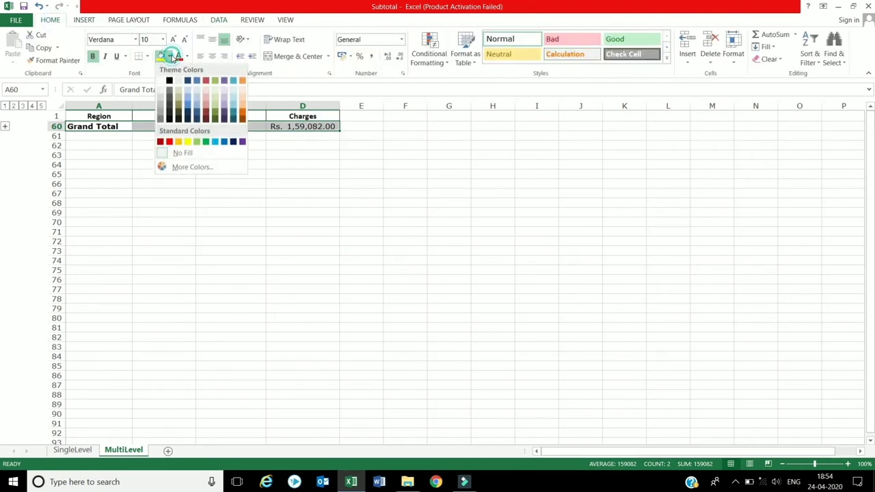
click(216, 110)
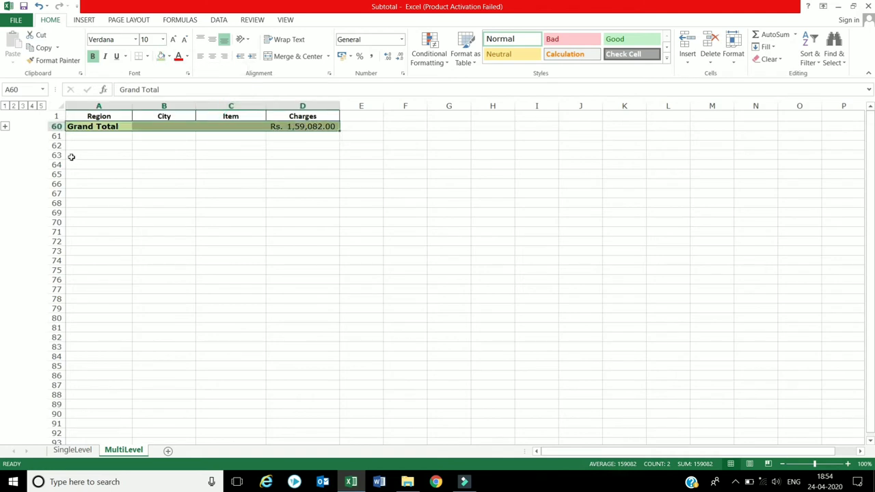
- At outline level 2, fill the three region total rows Red Accent 2 Lighter 60%, then show level 3
click(13, 106)
click(81, 127)
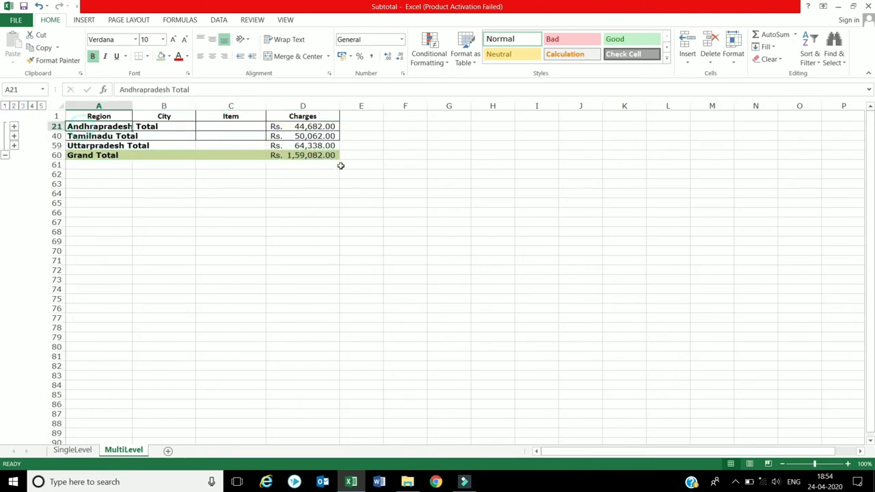
shift+click(325, 145)
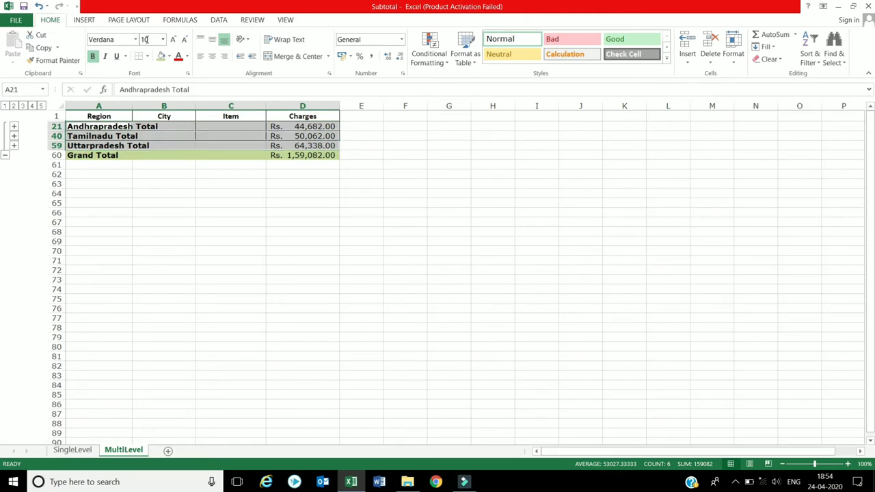
click(169, 57)
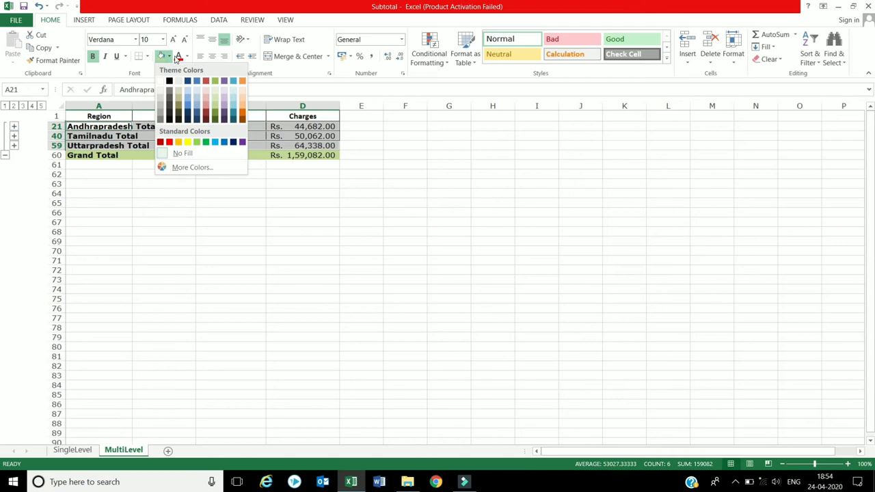
click(206, 101)
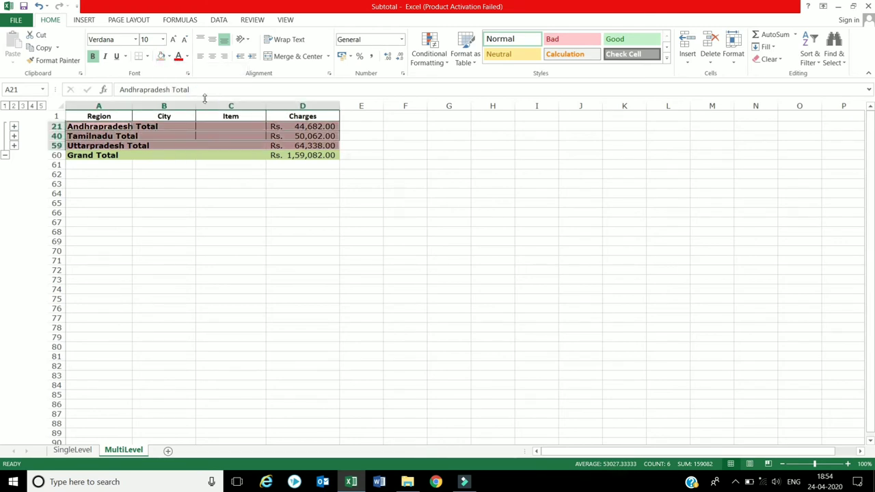
click(22, 106)
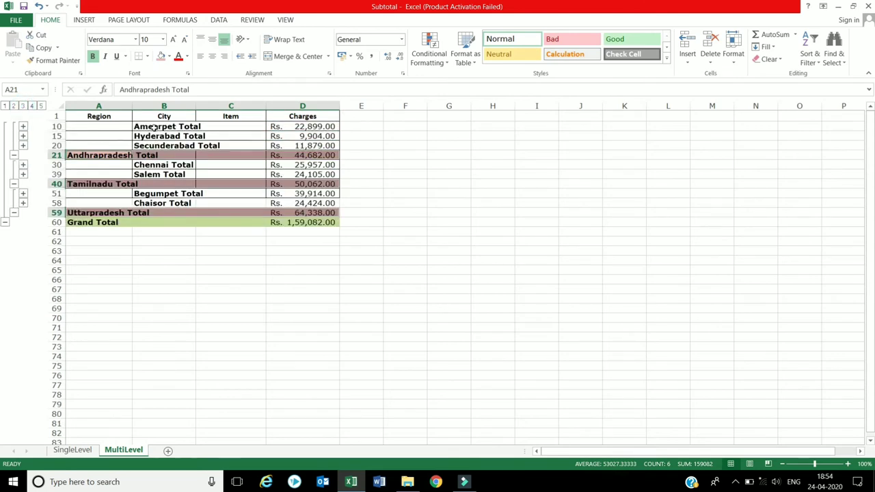
- Fill the city total ranges B10:D20, B30:D39 and B51:D58 light blue
click(154, 128)
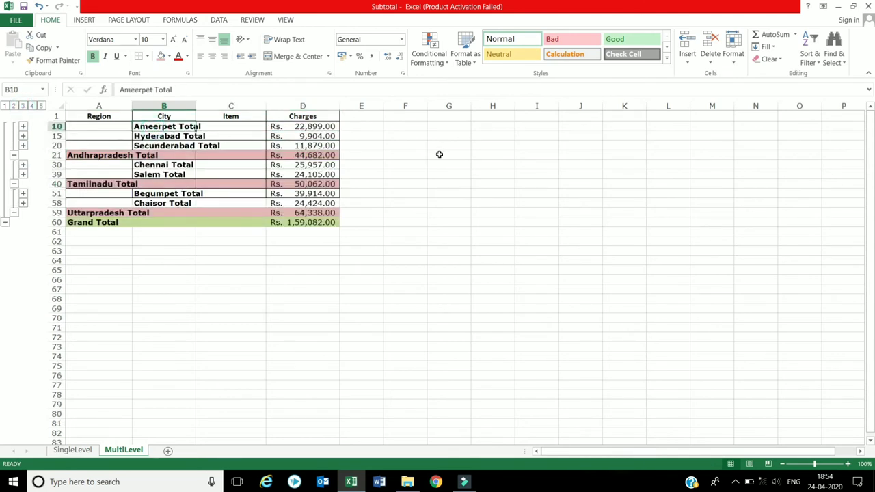
shift+click(334, 147)
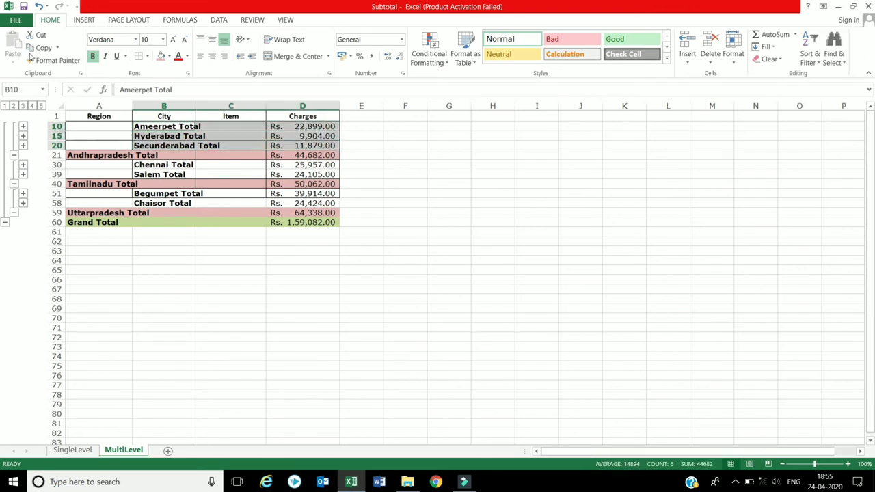
click(170, 57)
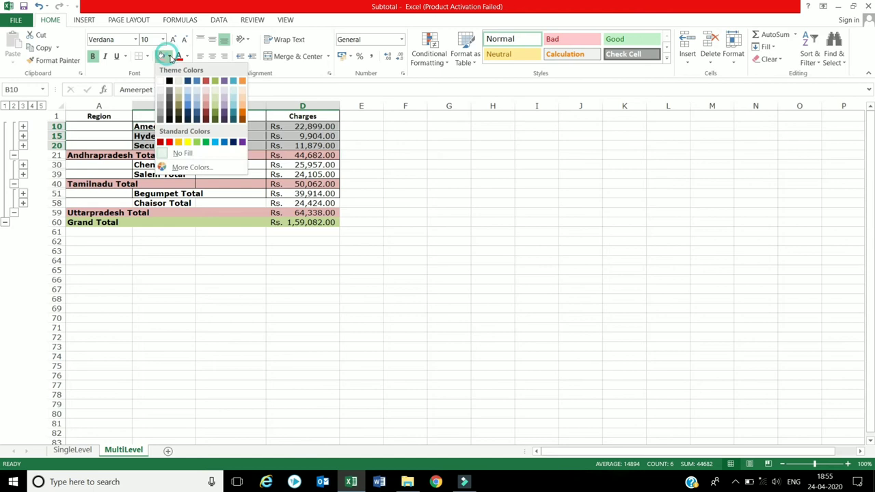
click(197, 101)
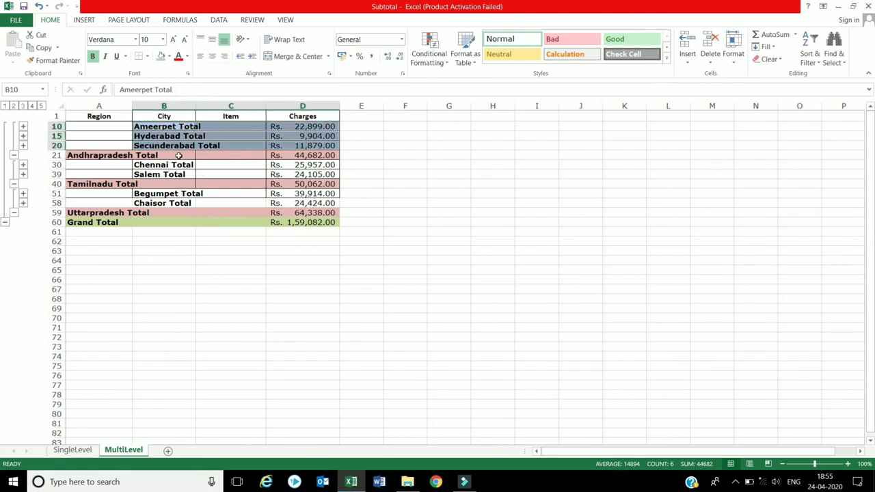
click(176, 164)
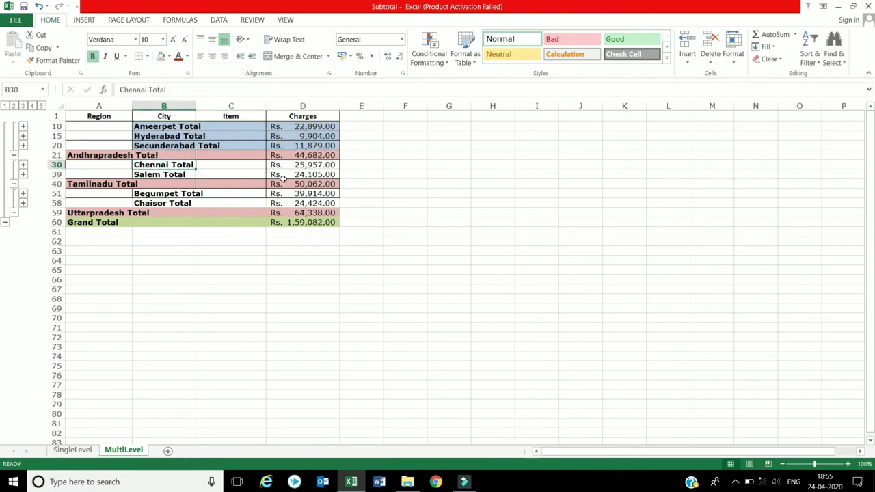
shift+click(283, 176)
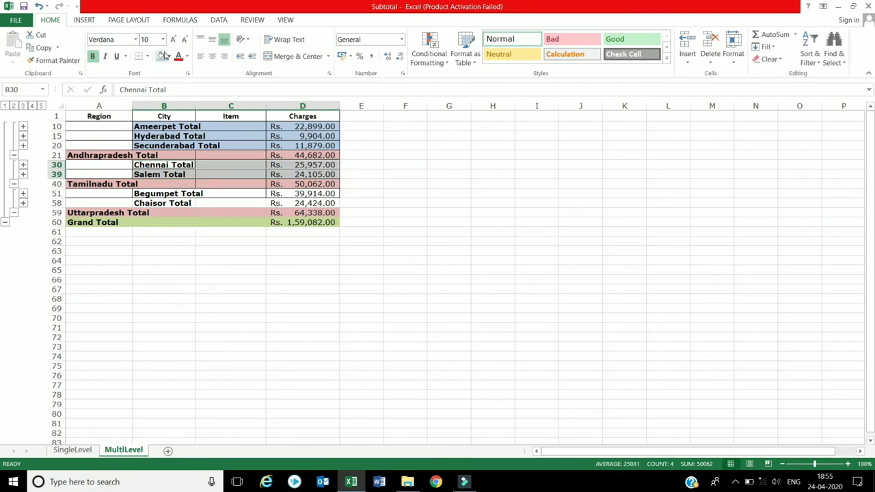
click(161, 56)
click(153, 192)
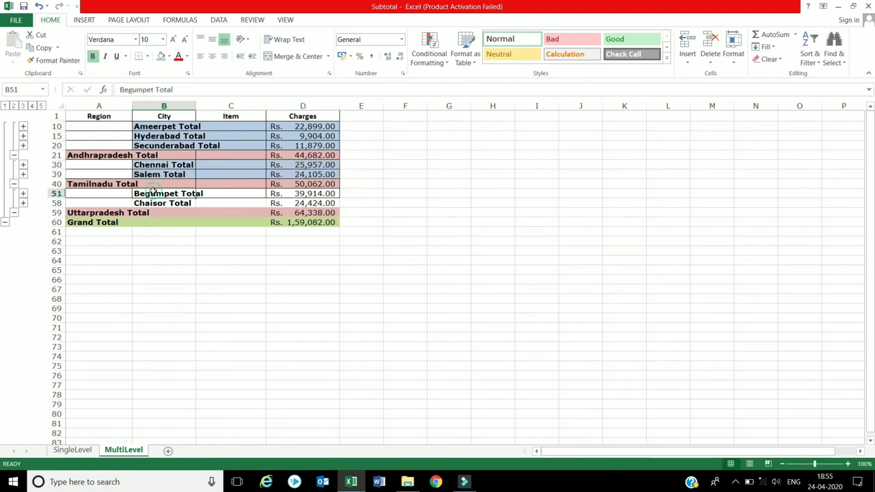
shift+click(311, 206)
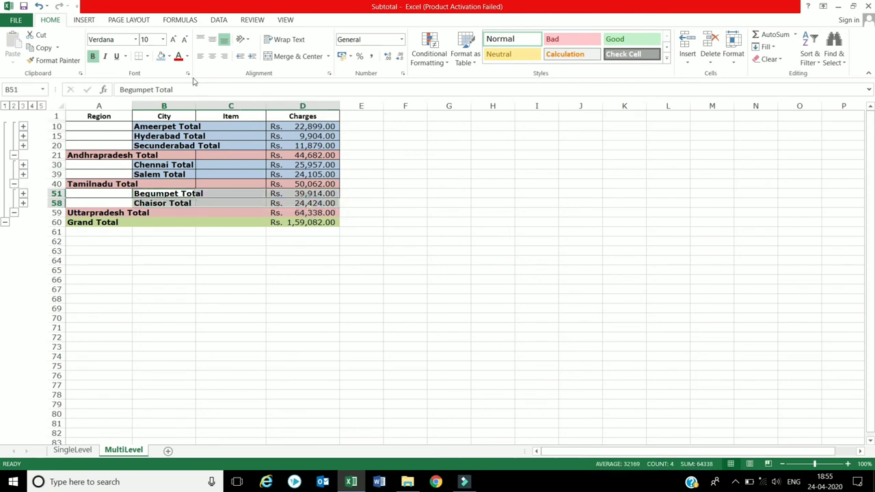
click(162, 58)
click(445, 172)
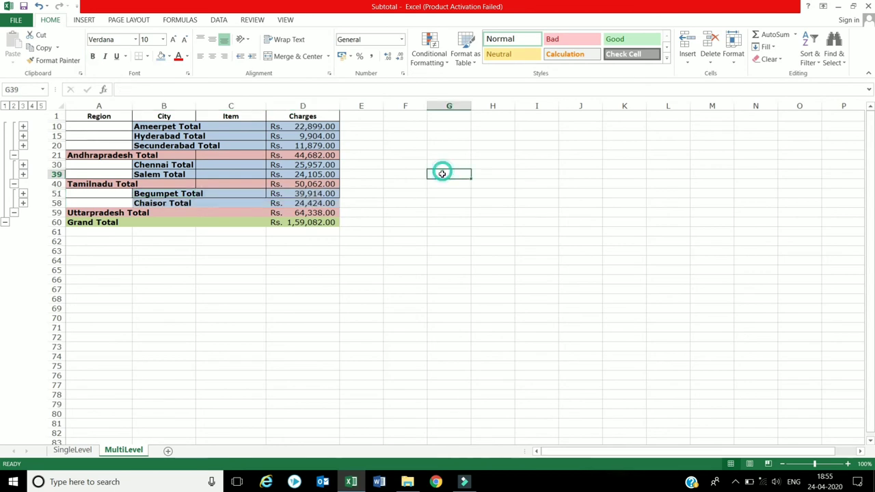
click(296, 298)
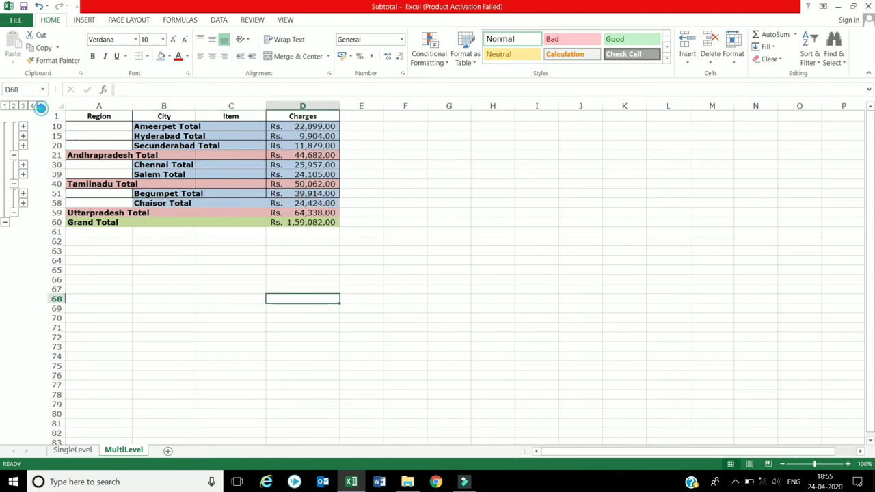
- Step the outline down from level 5 through 4, 3 and 2 to level 1 (Grand Total only)
click(40, 107)
click(478, 203)
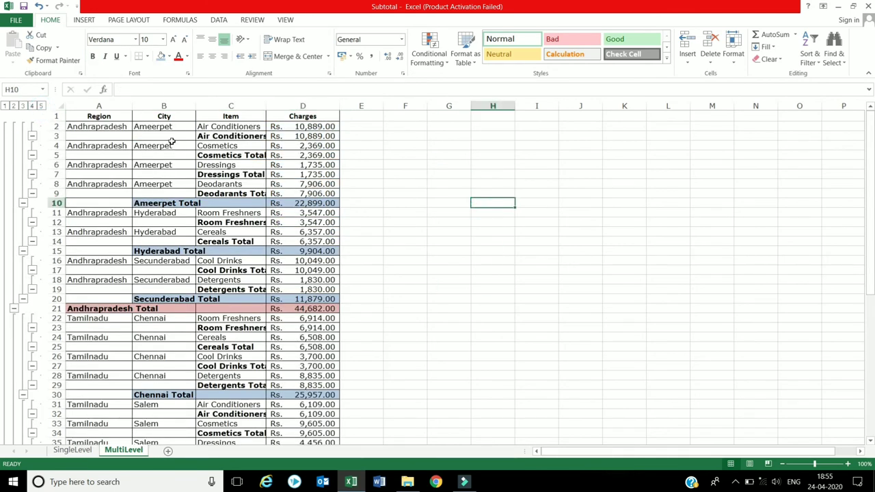
scroll(190, 273, down, 5)
scroll(190, 273, down, 1)
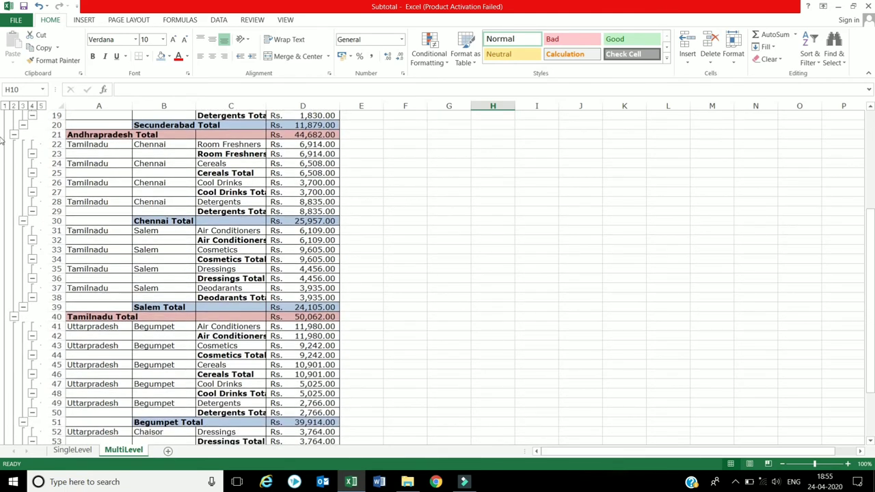
click(33, 106)
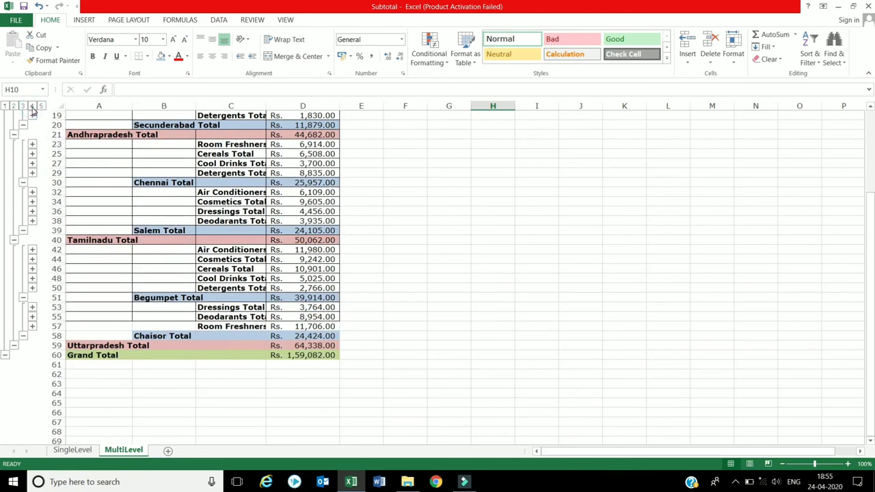
click(23, 106)
scroll(110, 194, up, 1)
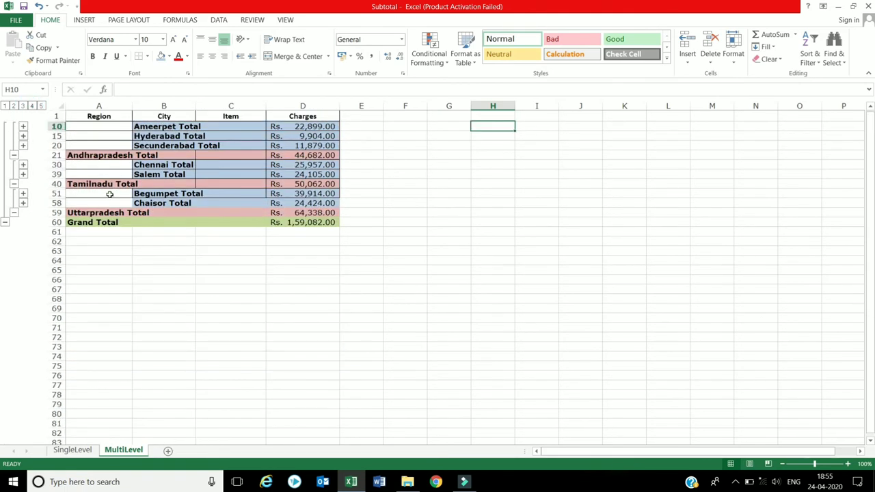
click(24, 106)
click(24, 107)
click(14, 107)
click(5, 107)
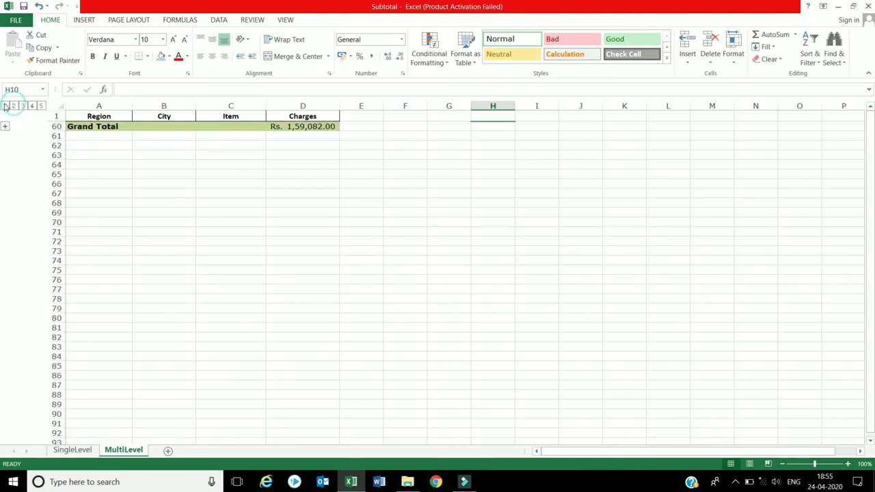
click(290, 176)
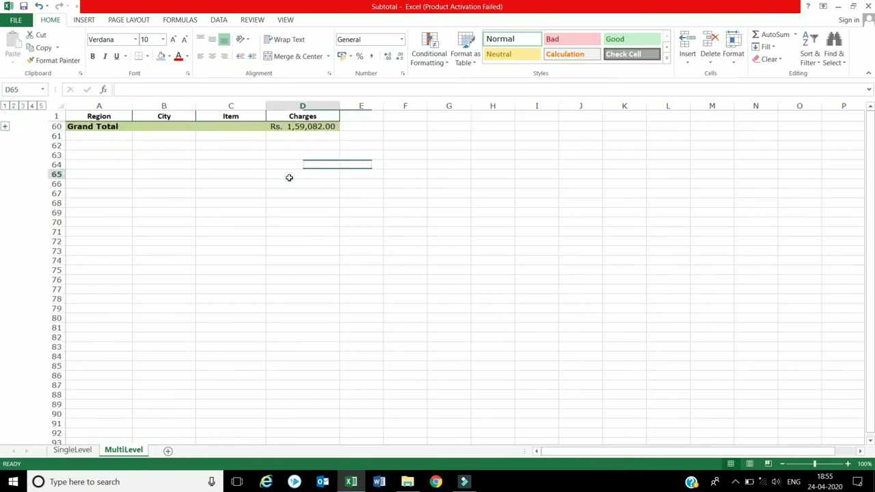
- Expand the outline back up through levels 2, 3 and 4 to level 5 (all detail rows)
click(14, 106)
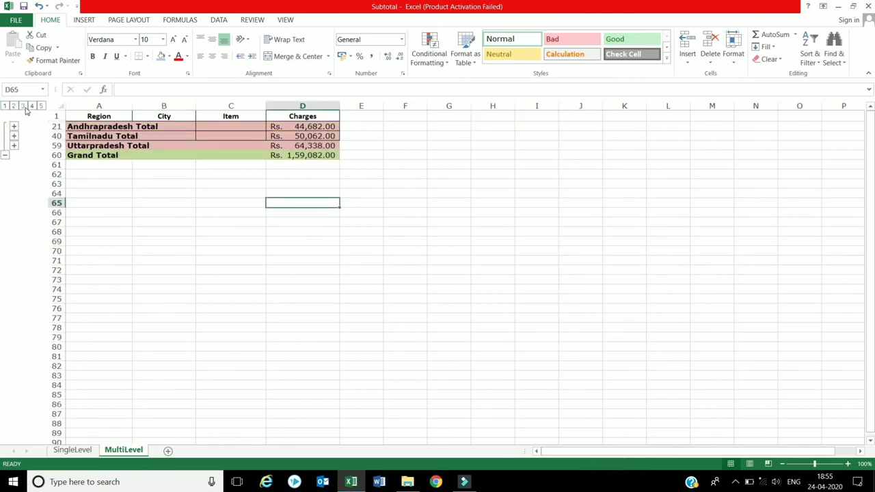
click(22, 106)
click(32, 106)
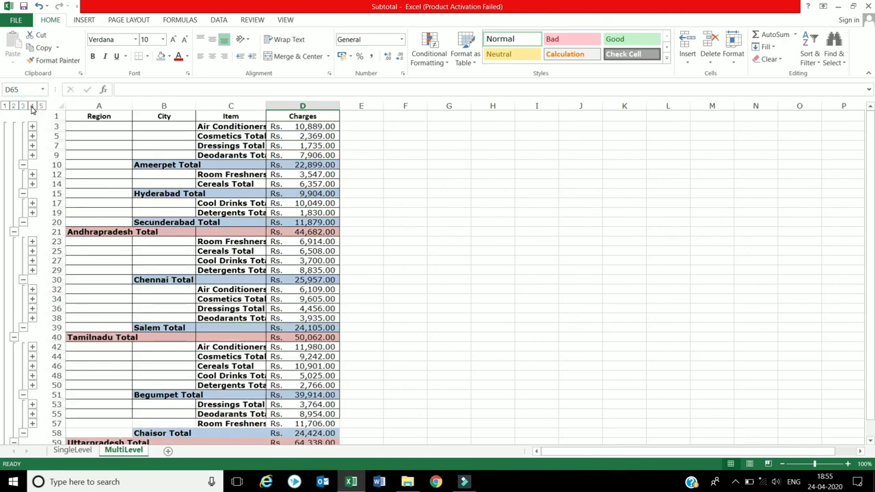
click(41, 106)
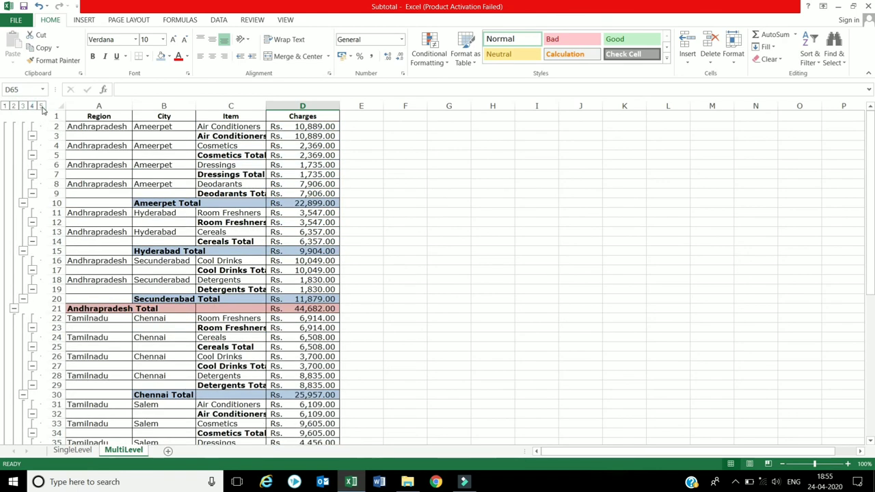
click(479, 172)
scroll(438, 240, down, 4)
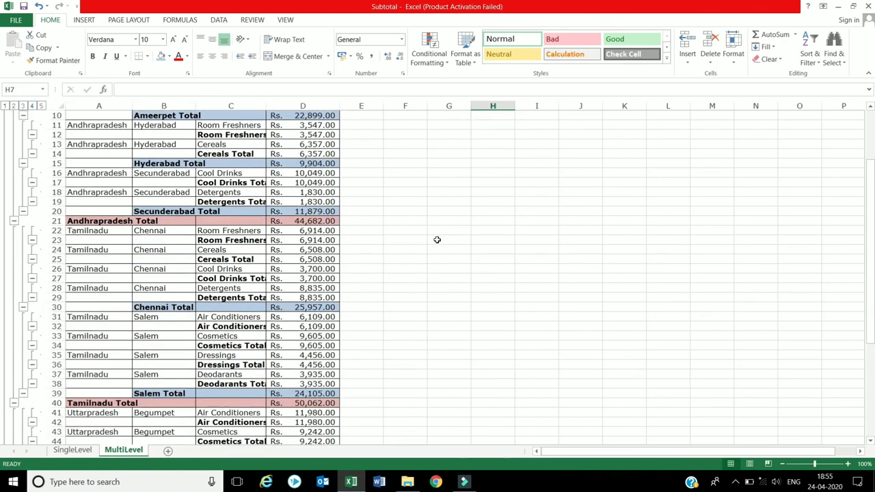
scroll(255, 221, up, 3)
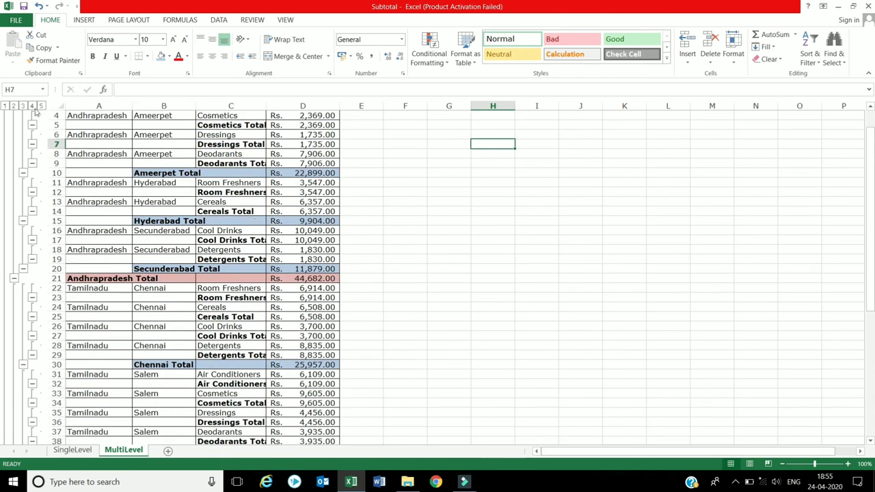
- Collapse the outline to level 4, hiding the individual sales rows
click(32, 106)
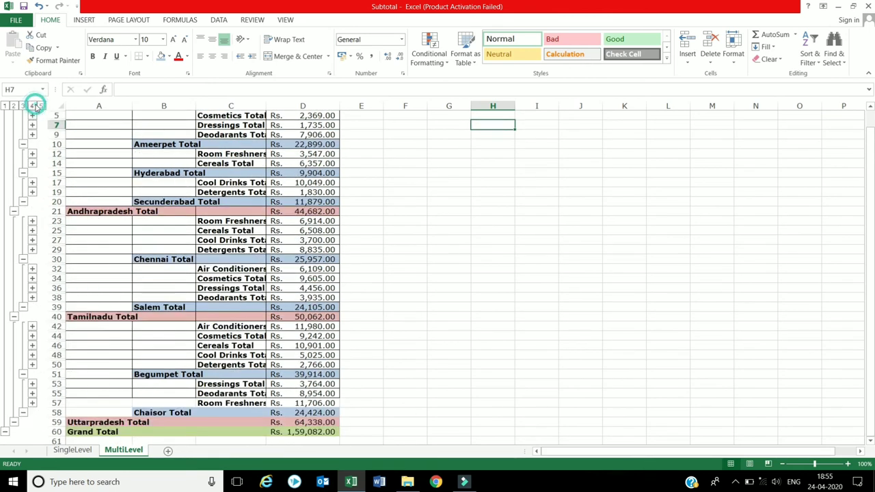
click(405, 184)
scroll(371, 250, up, 1)
scroll(371, 250, down, 3)
scroll(371, 251, up, 1)
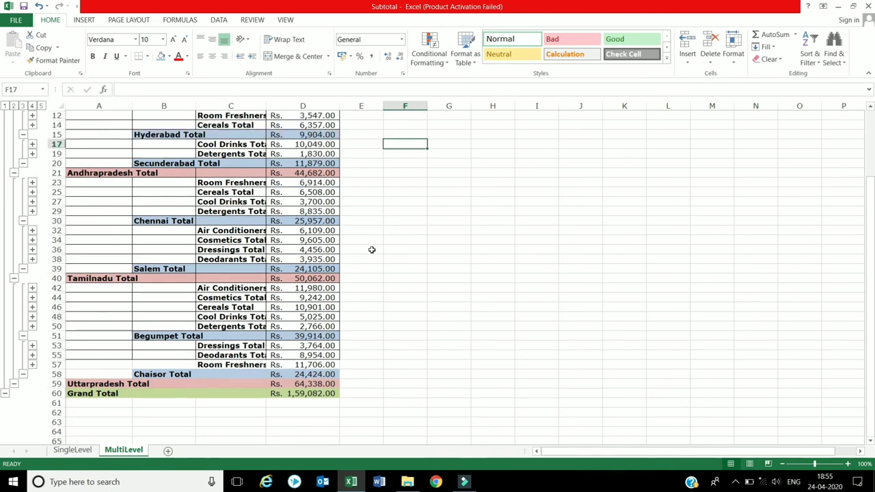
scroll(371, 250, up, 1)
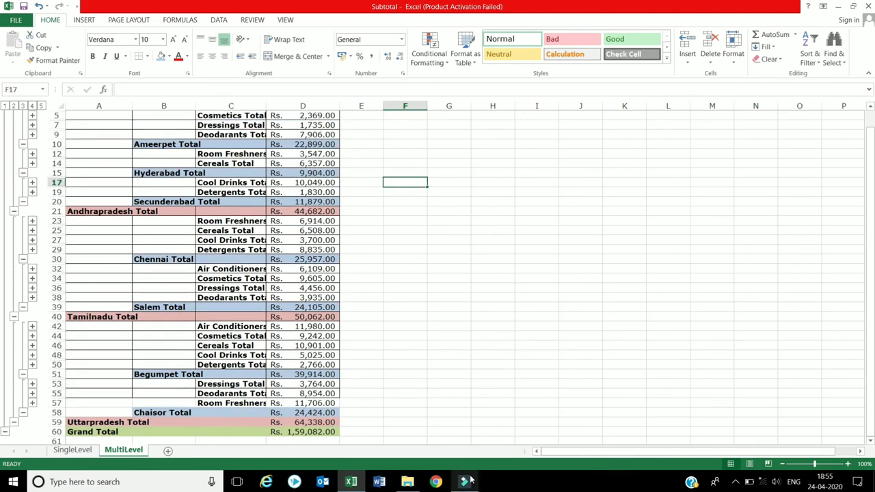